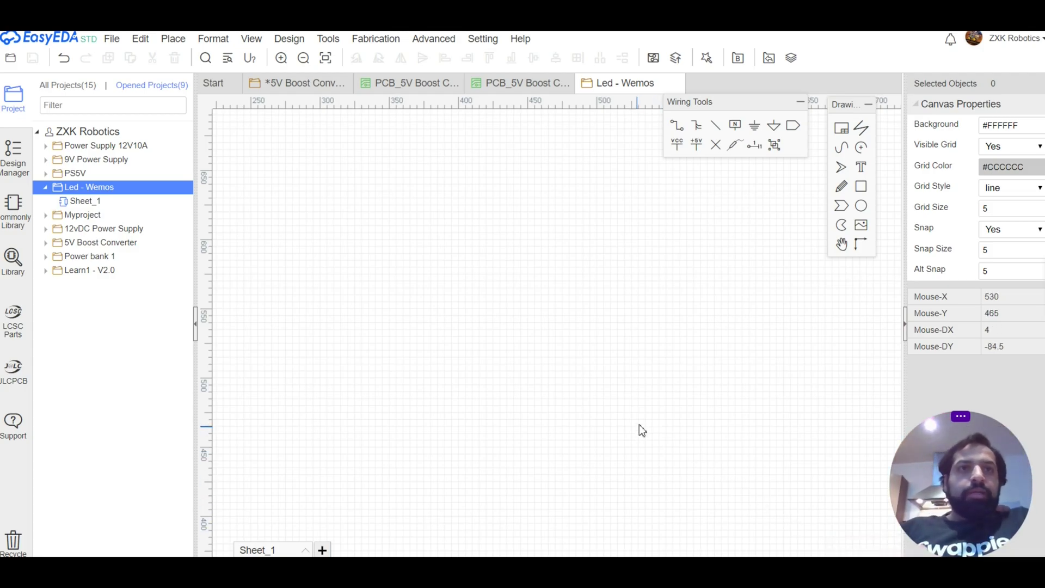
# - Bring up the Google Slides presentation, then the BL8530C datasheet
pyautogui.moveTo(678, 572)
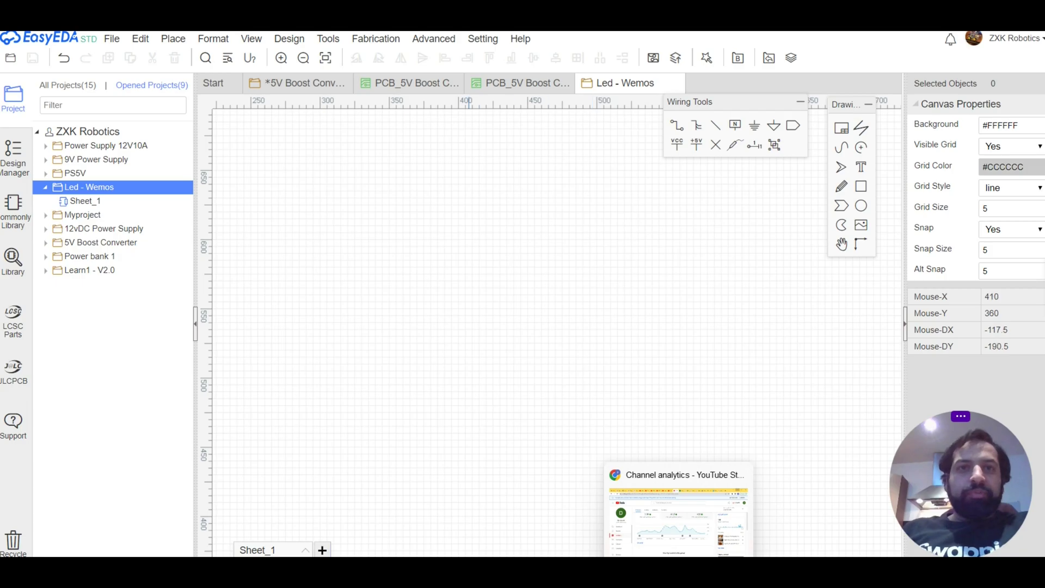
pyautogui.click(388, 539)
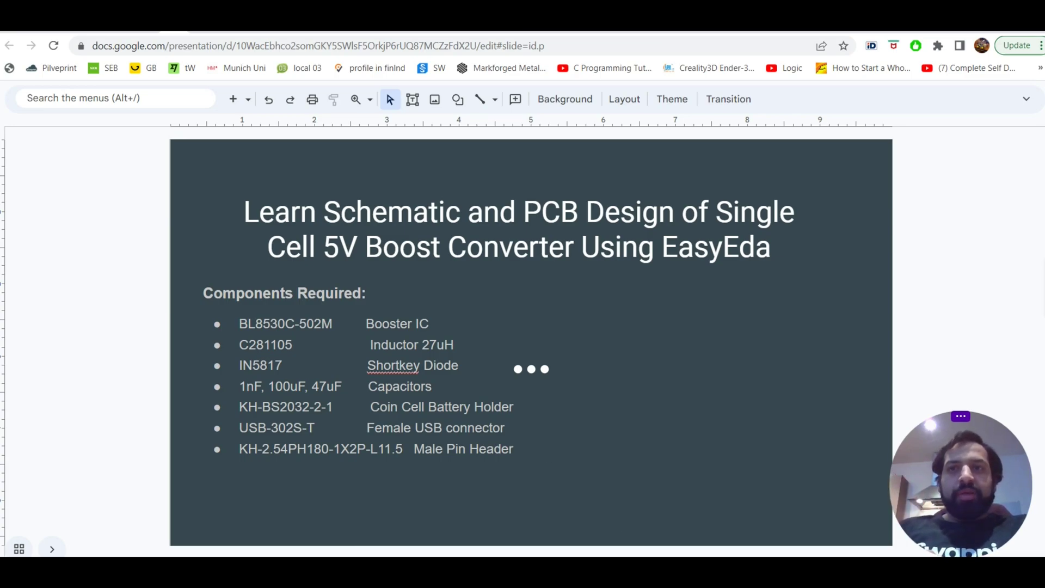
pyautogui.hotkey('alt', 'Tab')
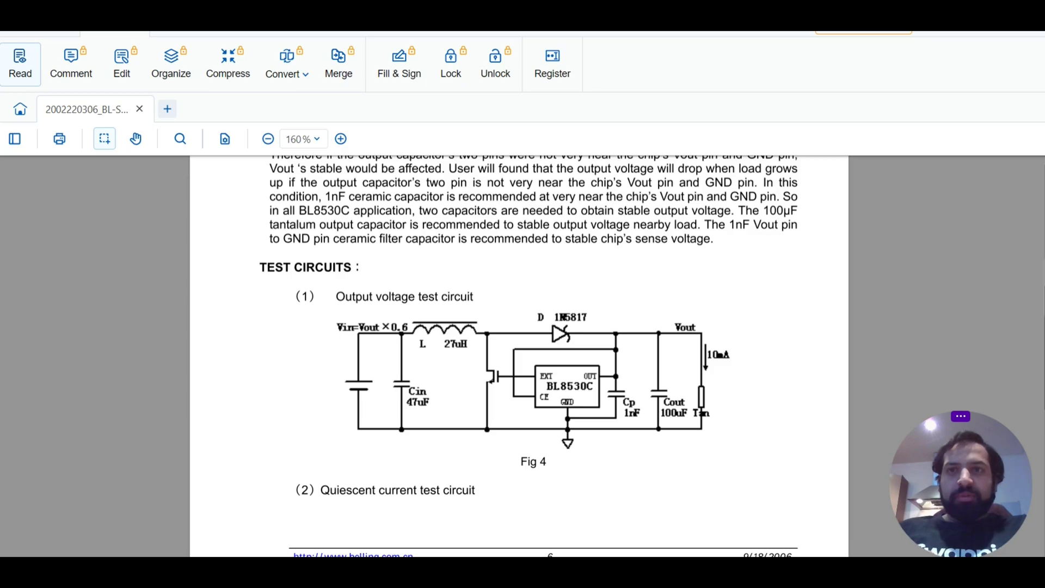
# - Return to the EasyEDA schematic editor, then to the boost converter's Components Required slide
pyautogui.moveTo(679, 572)
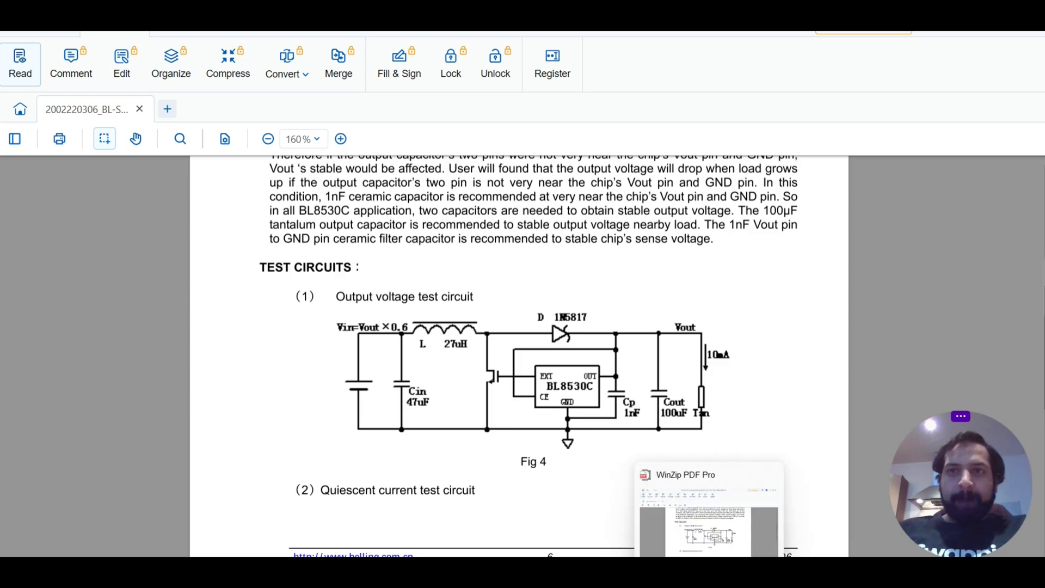
pyautogui.moveTo(730, 572)
pyautogui.click(682, 534)
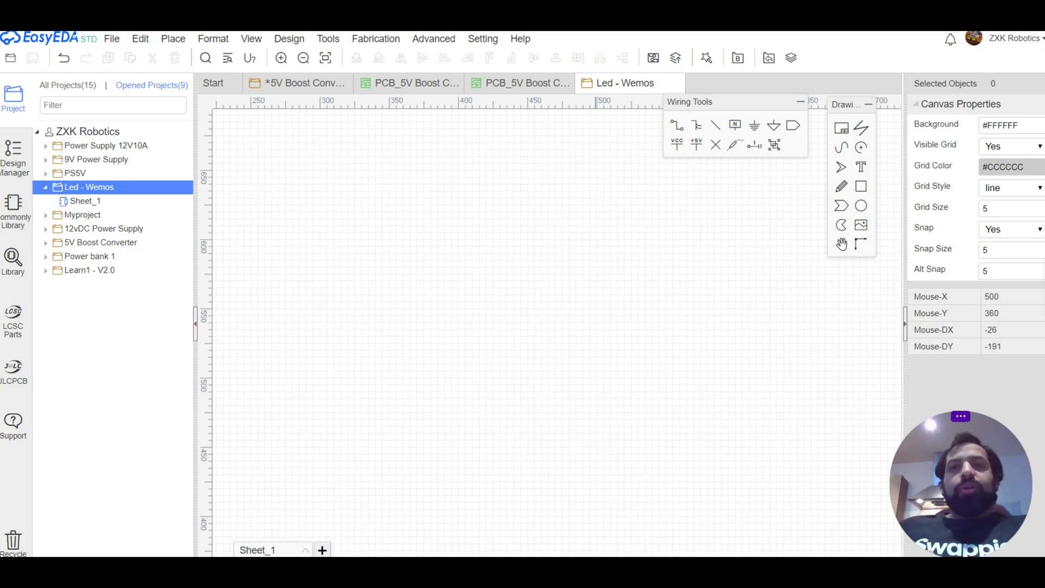
pyautogui.hotkey('alt', 'Tab')
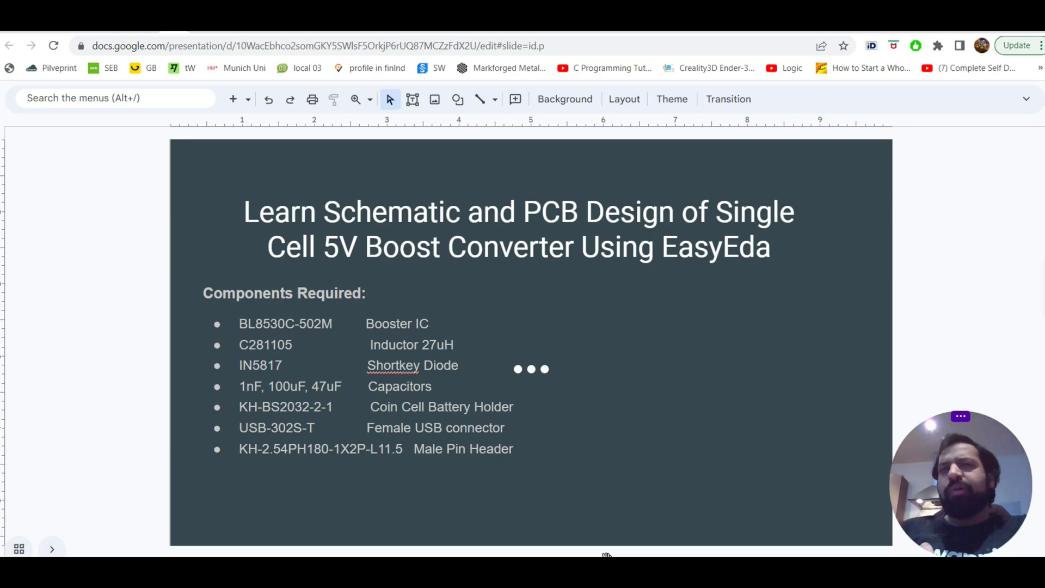
# - View the BL8530C datasheet in WinZip PDF Pro, then return to the components slide
pyautogui.moveTo(709, 566)
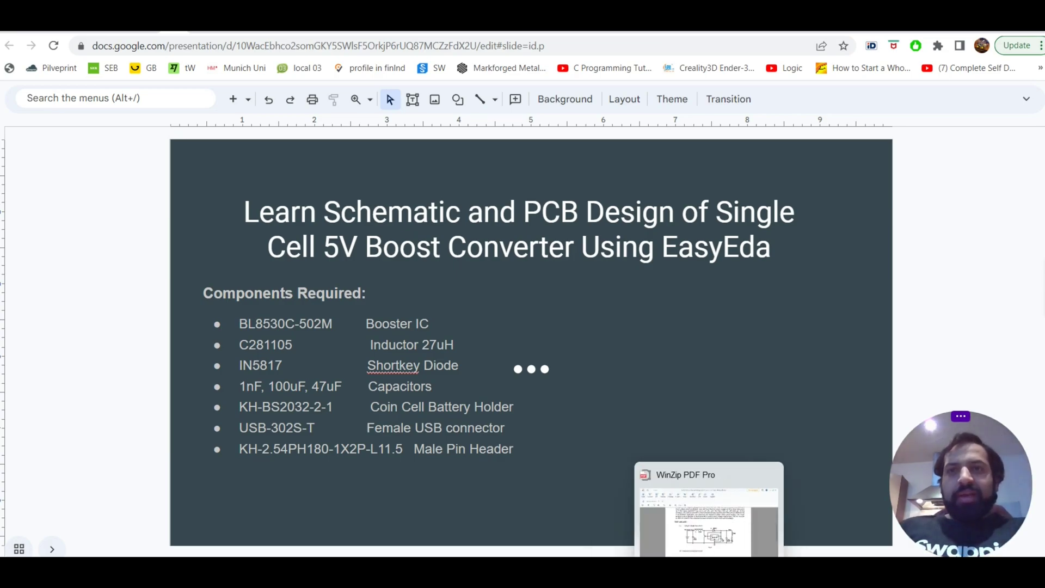
pyautogui.click(709, 517)
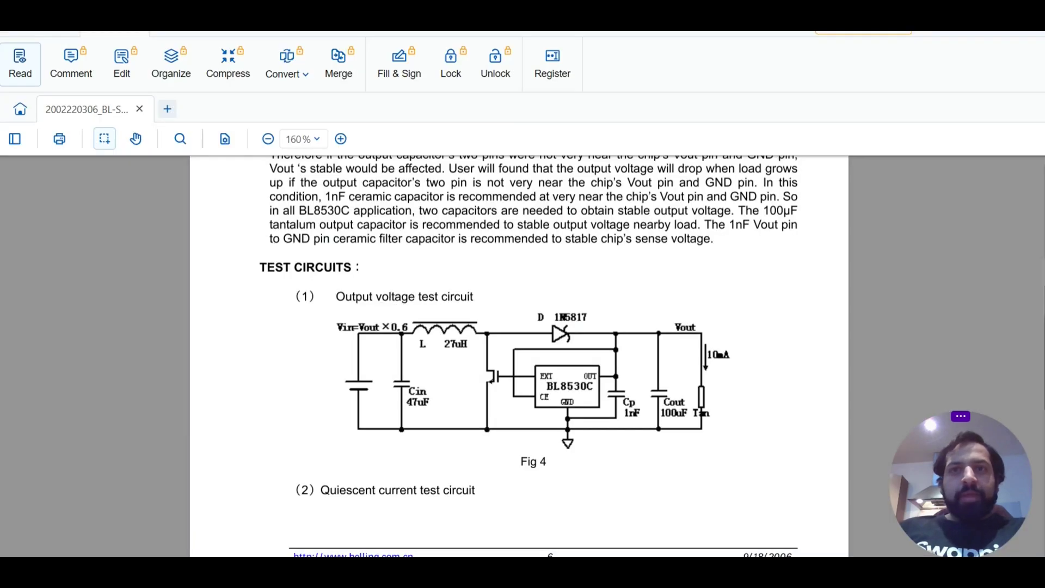
pyautogui.hotkey('alt', 'Tab')
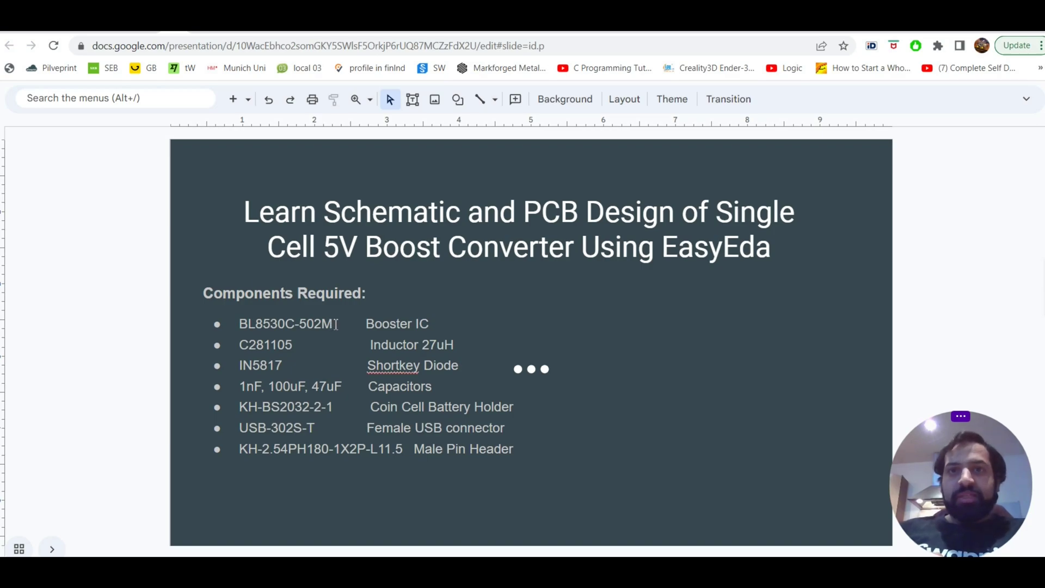
# - Go back to the blank EasyEDA schematic, then over to the JLCPCB website
pyautogui.moveTo(709, 572)
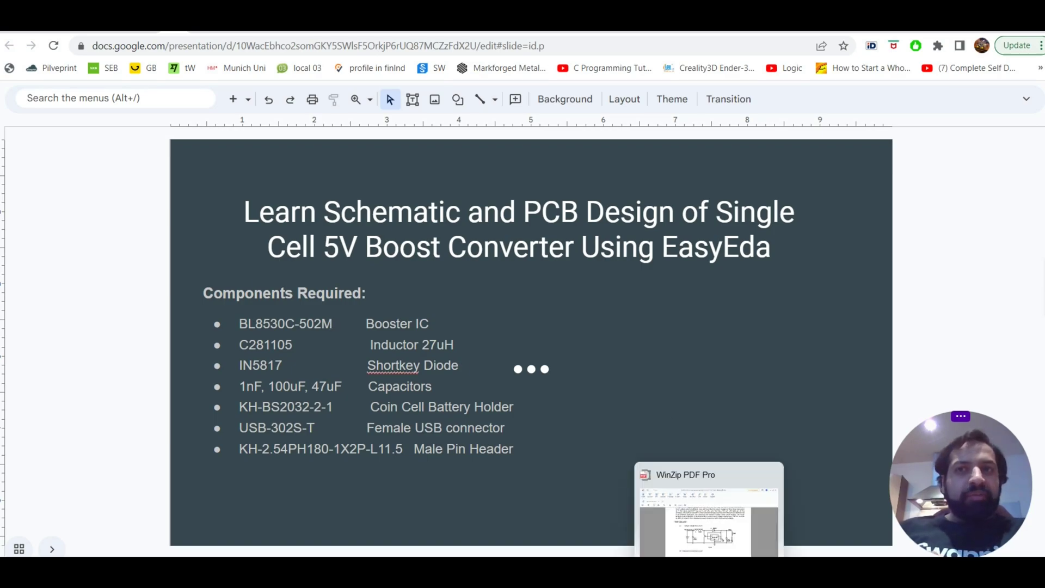
pyautogui.click(669, 517)
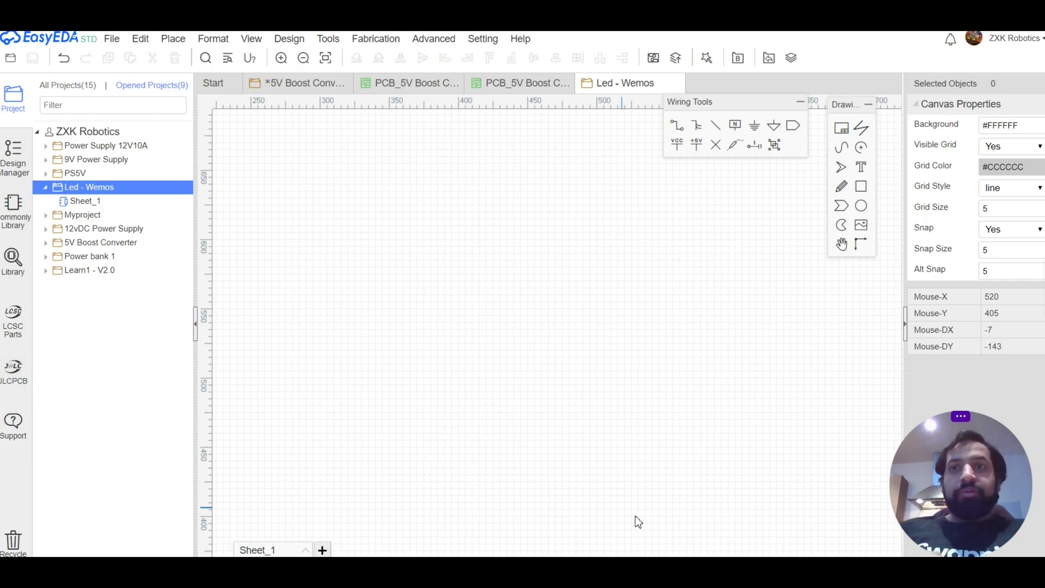
pyautogui.moveTo(740, 555)
pyautogui.click(799, 528)
# - Open JLCPCB's Assembly Parts Library and its Power Supply Chip > DC-DC Converters listing
pyautogui.moveTo(471, 81)
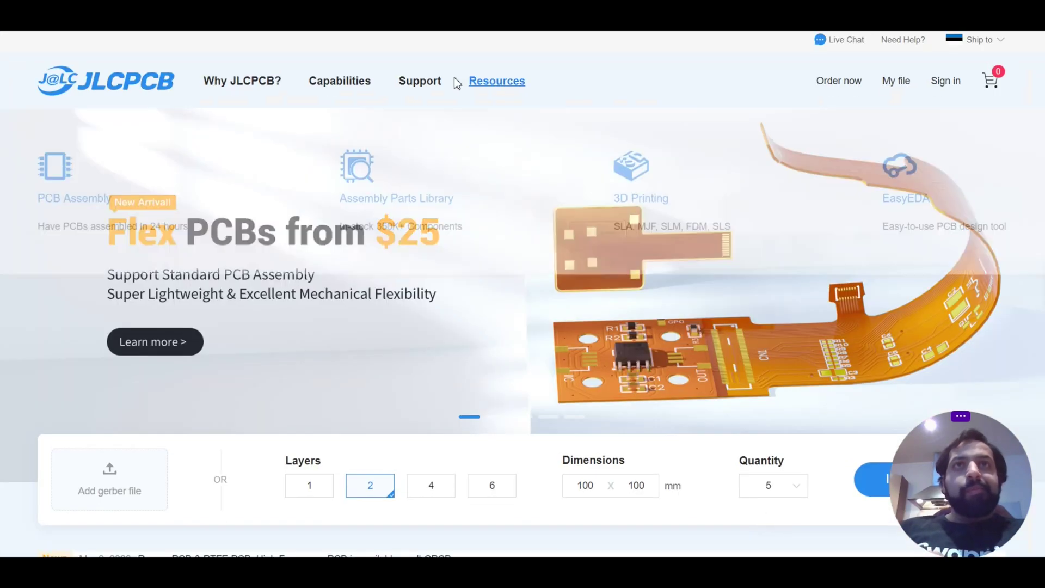
pyautogui.click(420, 202)
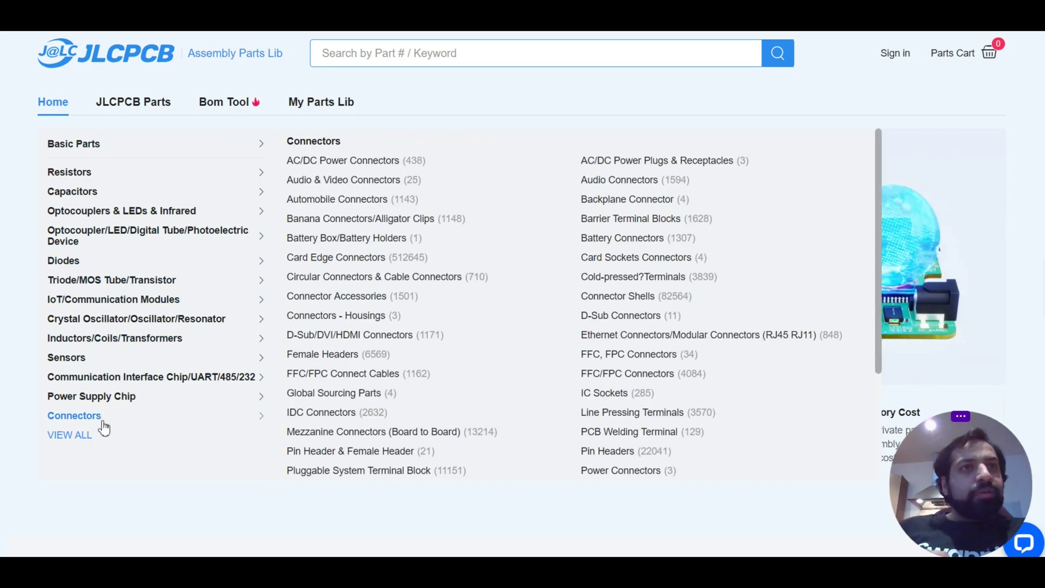
pyautogui.moveTo(103, 401)
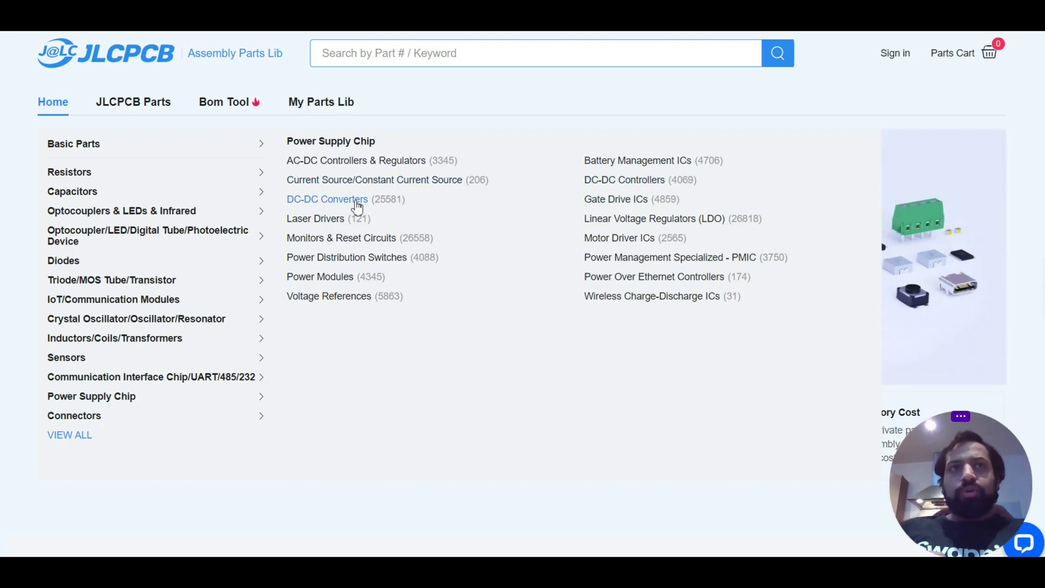
pyautogui.click(356, 201)
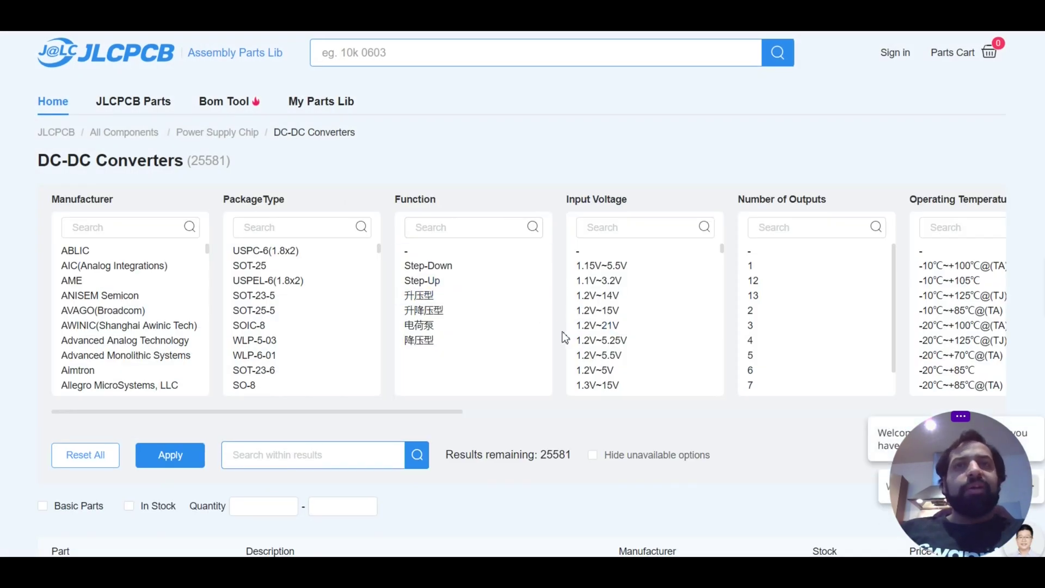
# - Scroll through the DC-DC converter filter columns and parts listing (25581 results)
pyautogui.scroll(-2, 566, 334)
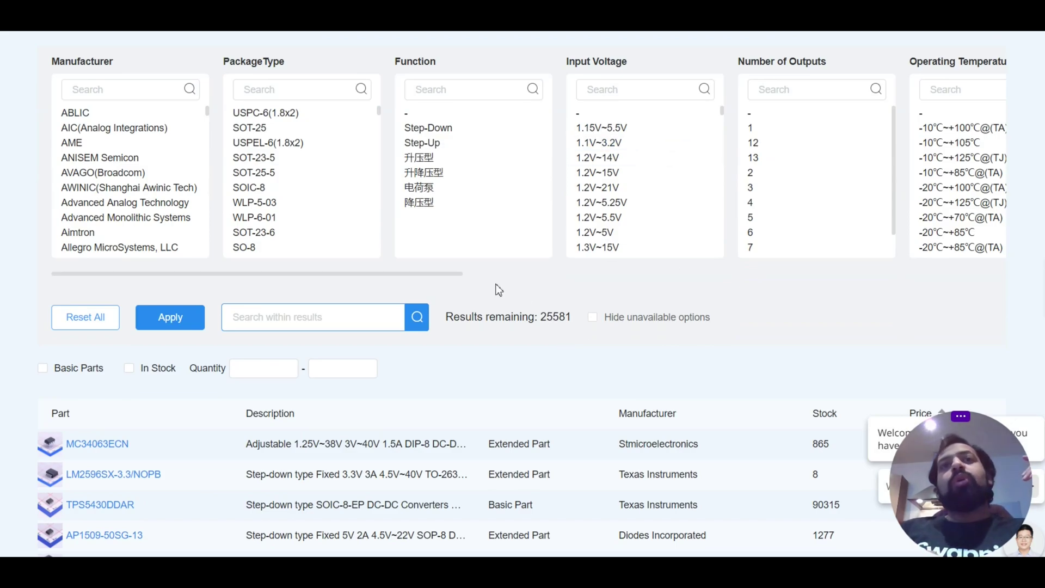
pyautogui.moveTo(446, 277); pyautogui.dragTo(816, 278)
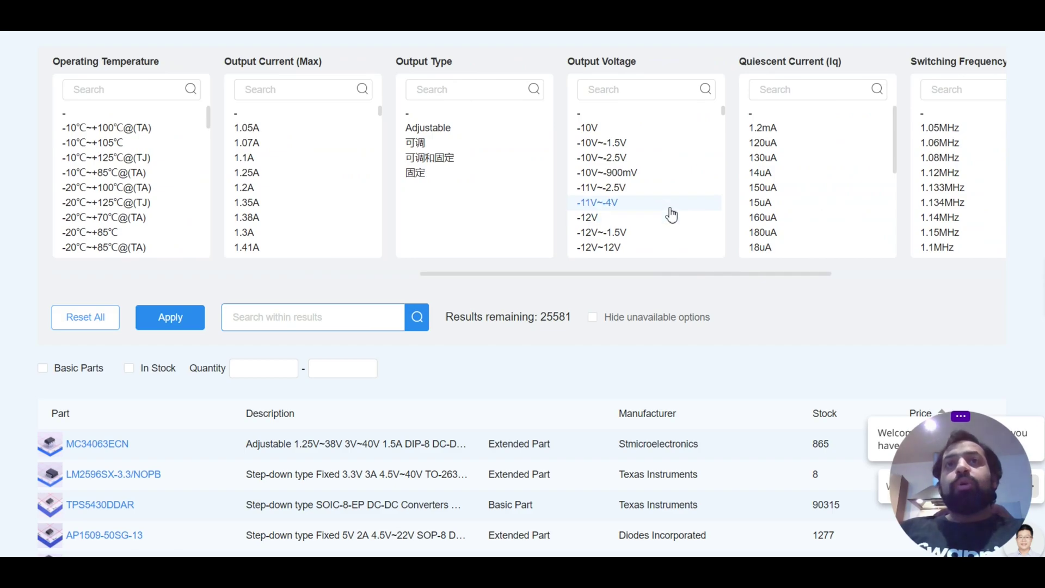
pyautogui.scroll(-5, 671, 213)
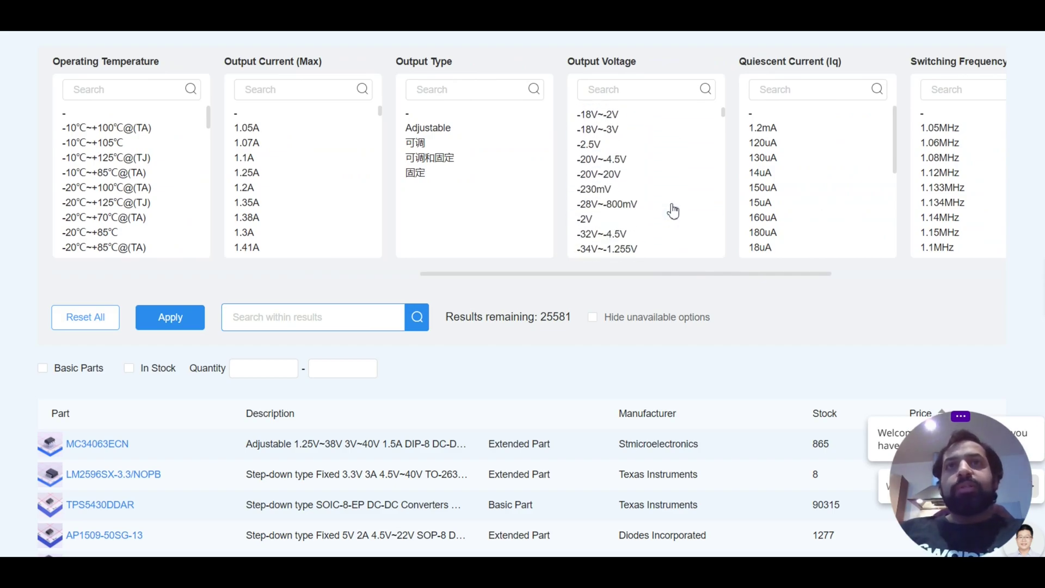
pyautogui.scroll(-8, 657, 176)
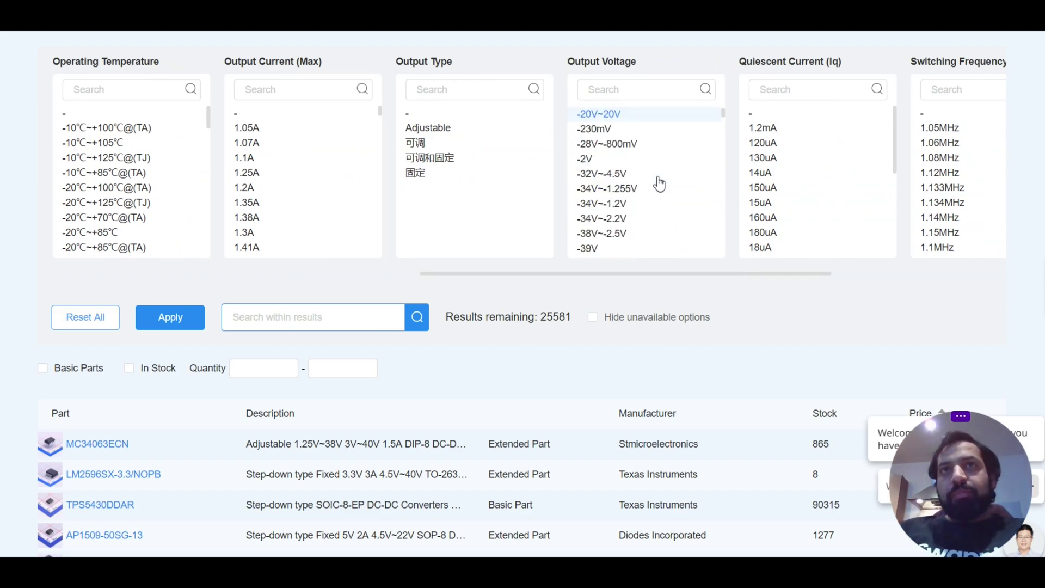
pyautogui.scroll(-3, 657, 194)
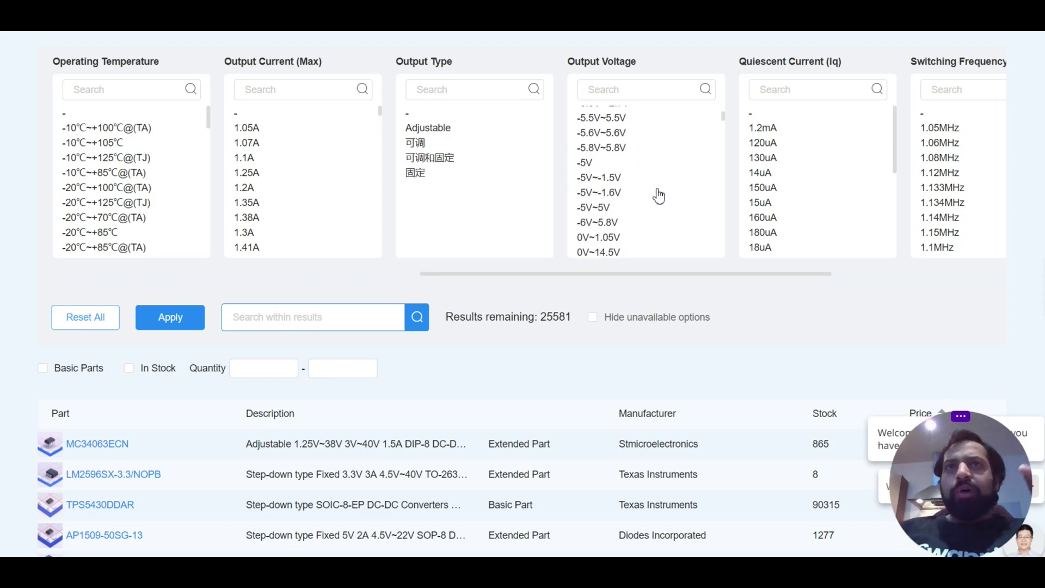
pyautogui.scroll(-2, 659, 196)
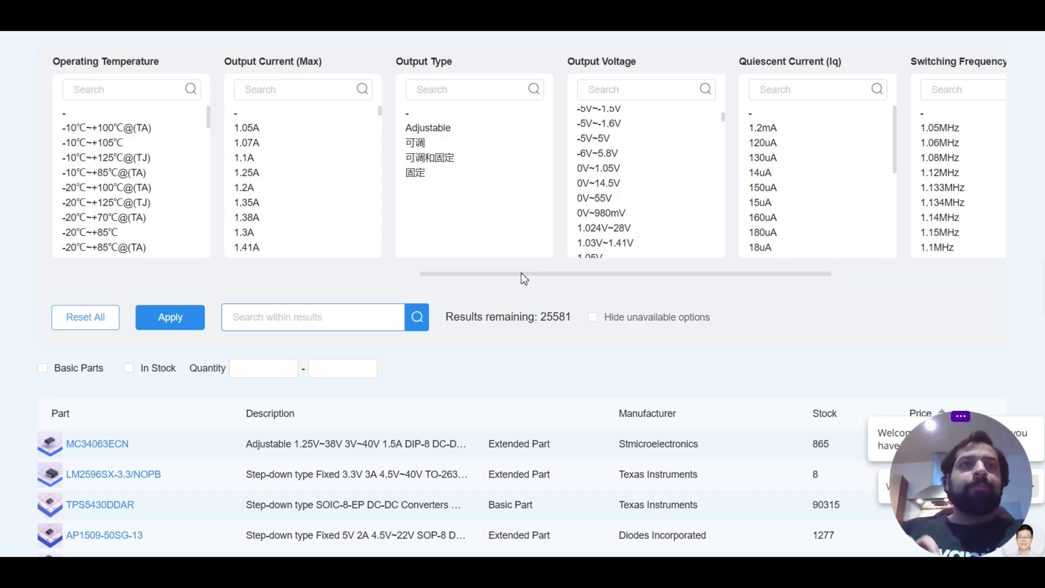
# - Select the BL8530C-502M part number text on the Google Slides components slide
pyautogui.moveTo(405, 572)
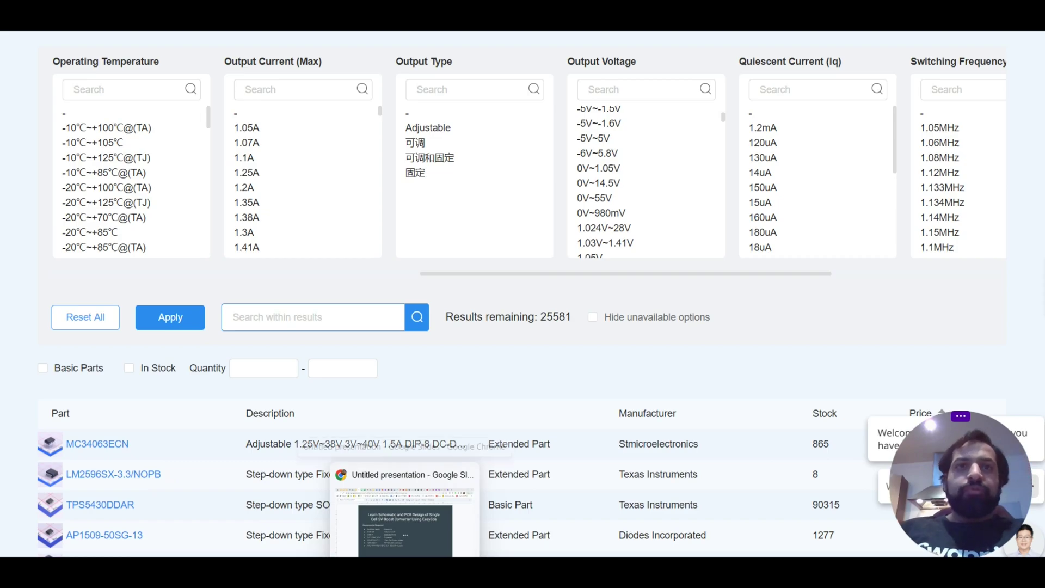
pyautogui.click(404, 512)
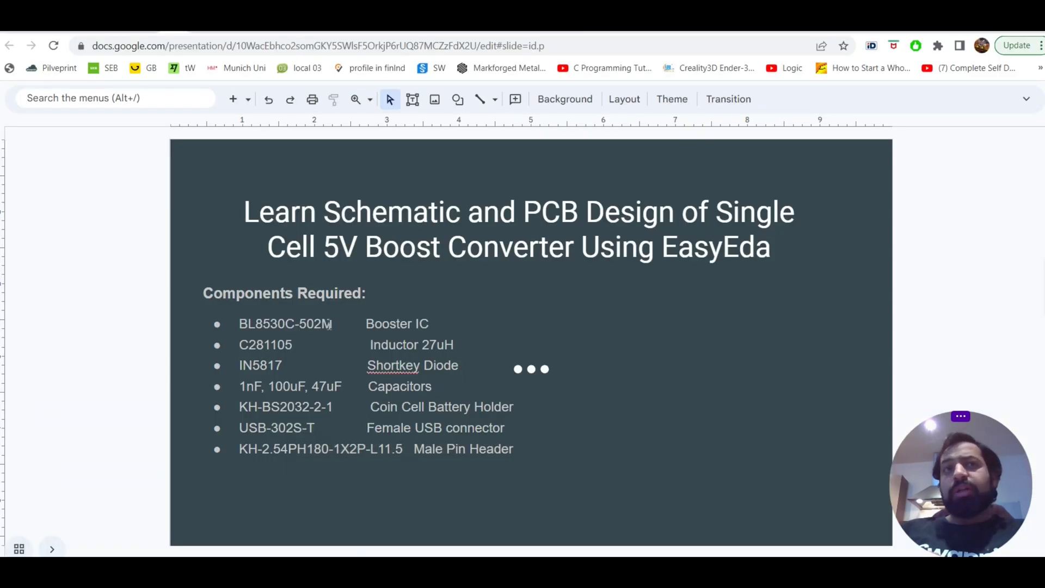
pyautogui.moveTo(338, 324); pyautogui.dragTo(239, 324)
pyautogui.hotkey('ctrl', 'c')
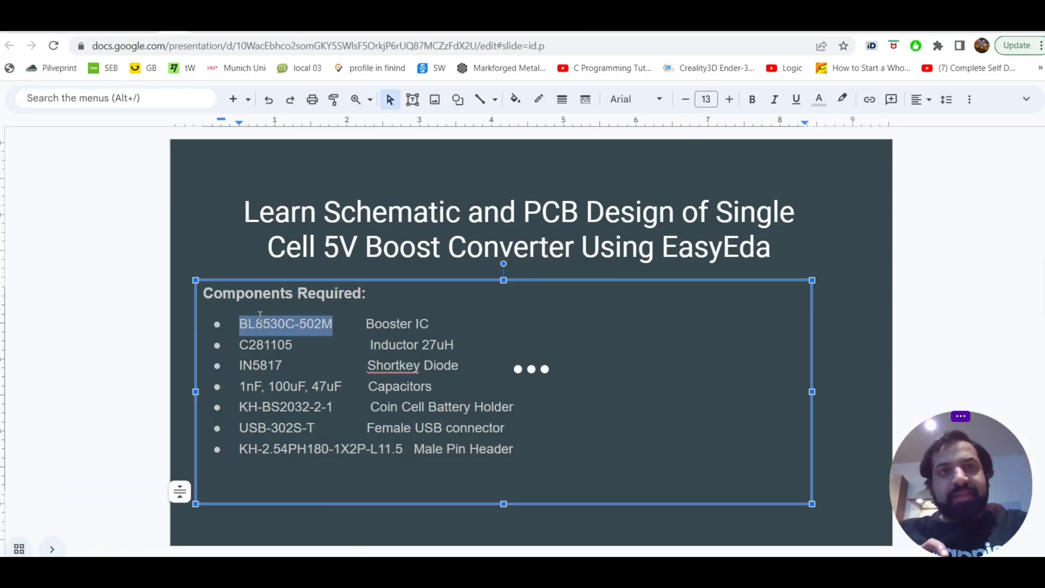
# - Pass through YouTube Studio and the slide back to the EasyEDA schematic editor
pyautogui.moveTo(709, 577)
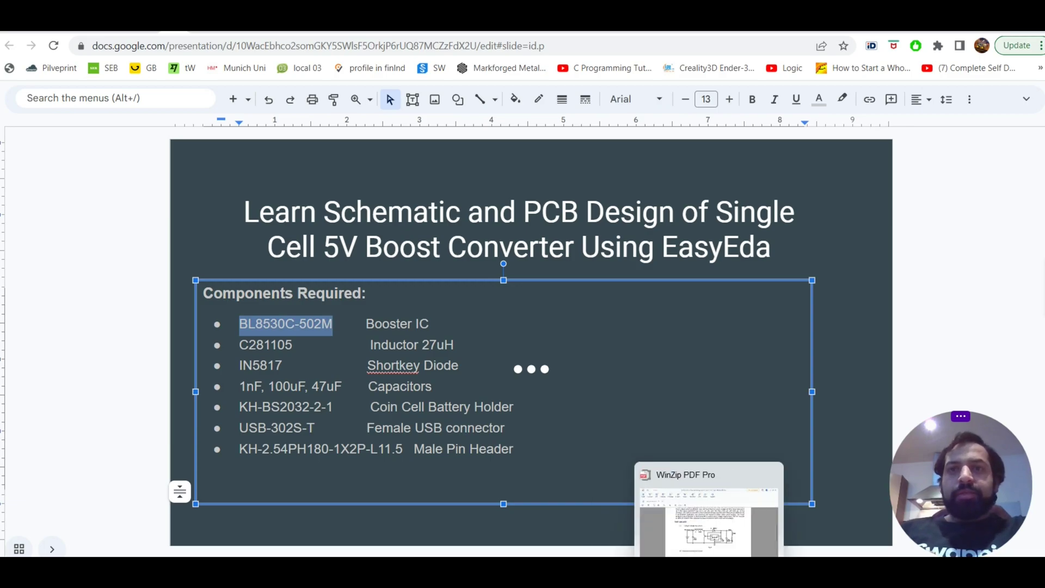
pyautogui.click(708, 511)
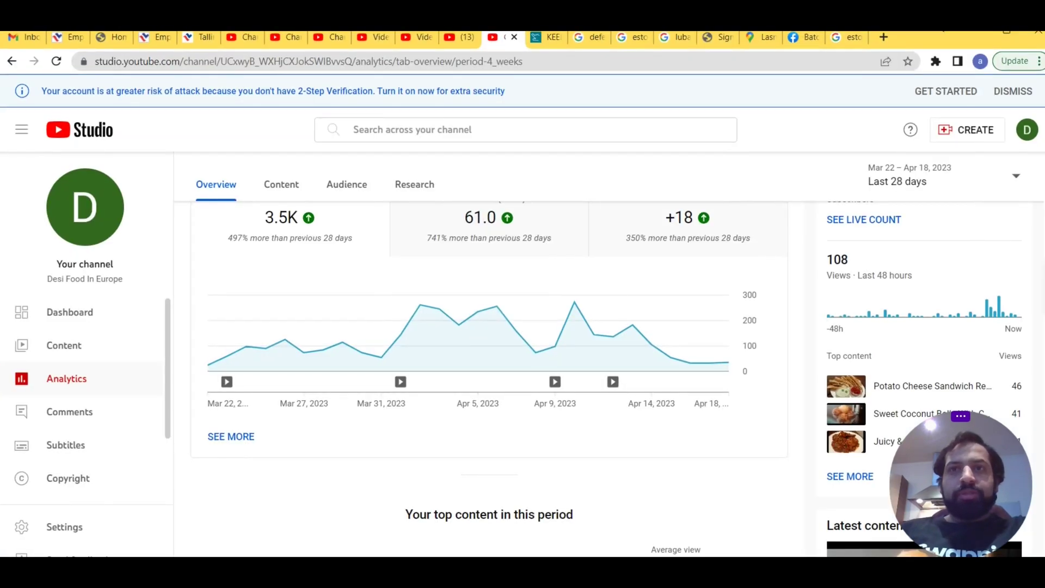
pyautogui.click(679, 577)
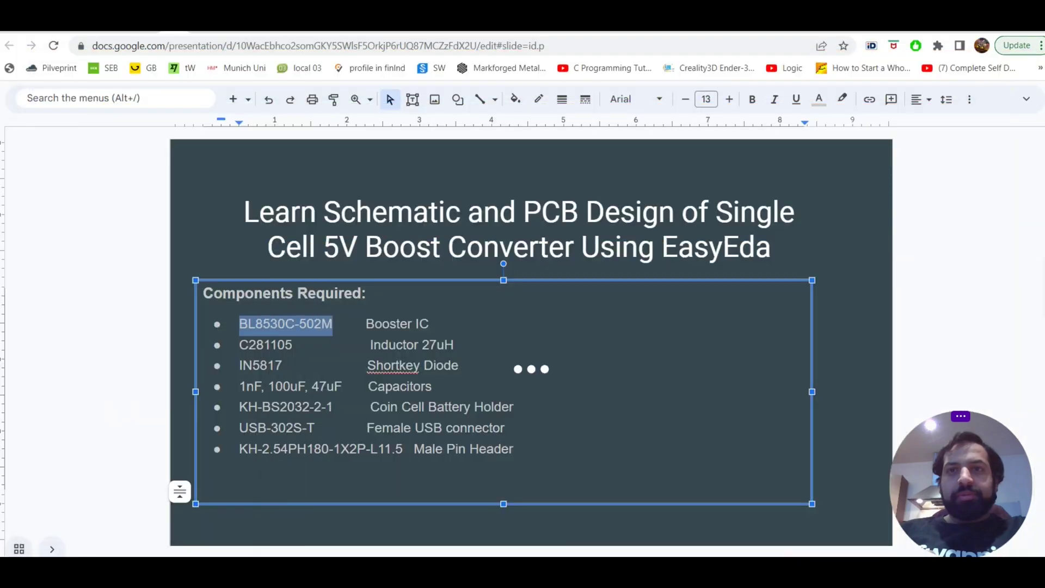
pyautogui.moveTo(675, 577)
pyautogui.click(671, 537)
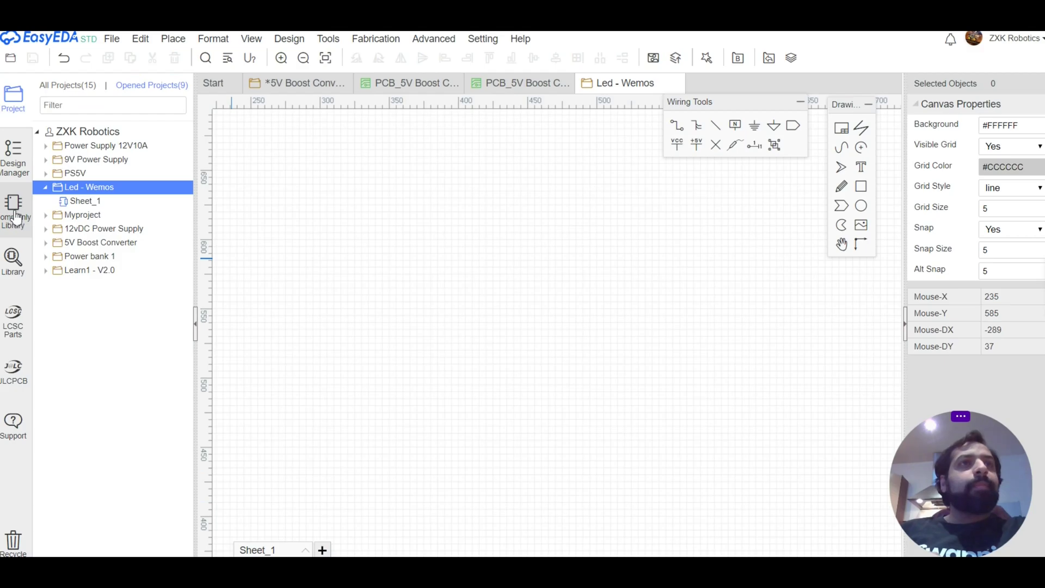
# - Search the EasyEDA parts library for the pasted part number BL8530C-502M
pyautogui.click(16, 256)
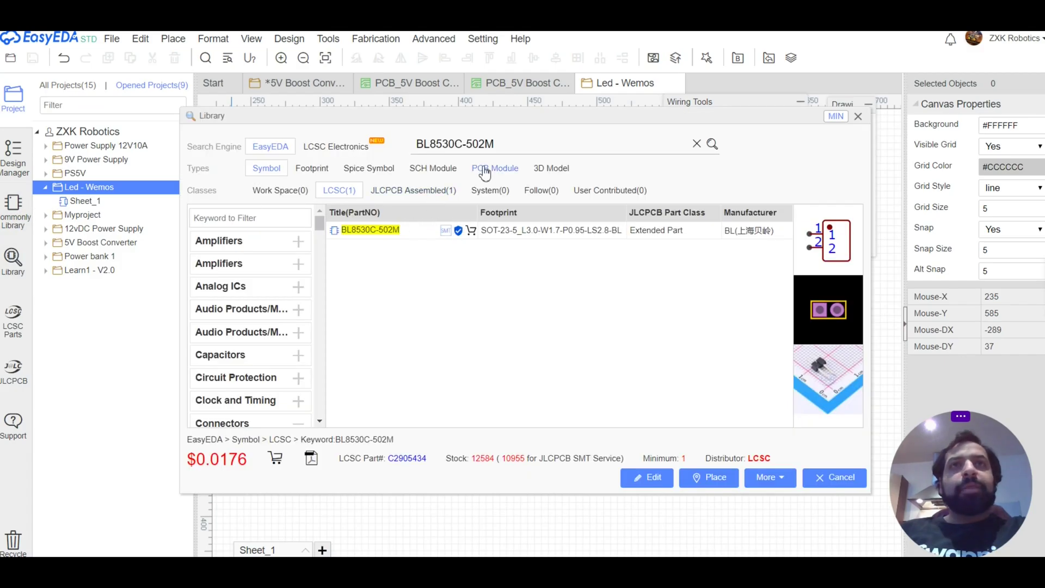
pyautogui.click(698, 144)
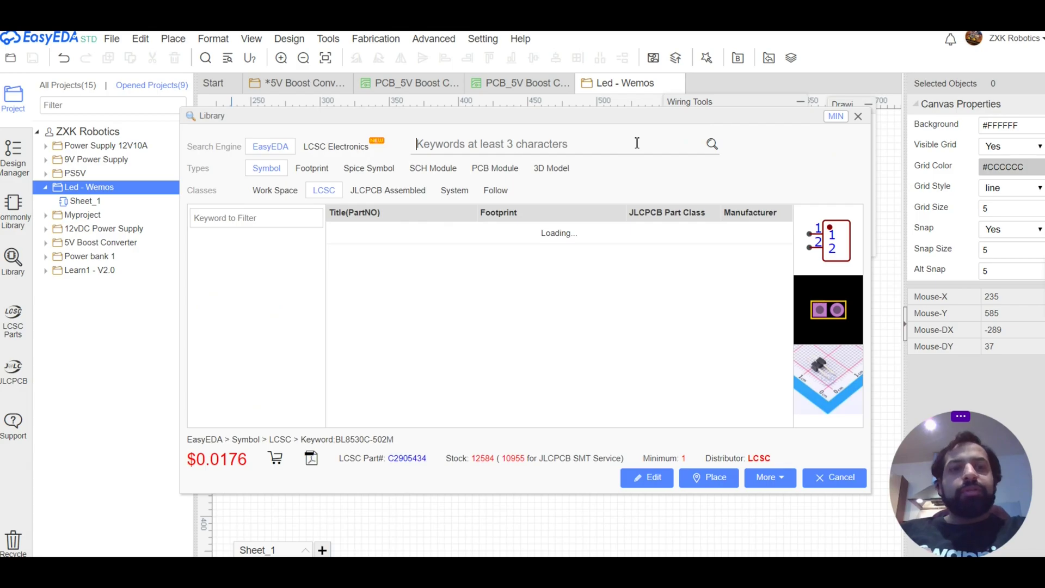
pyautogui.hotkey('ctrl', 'v')
pyautogui.press('Return')
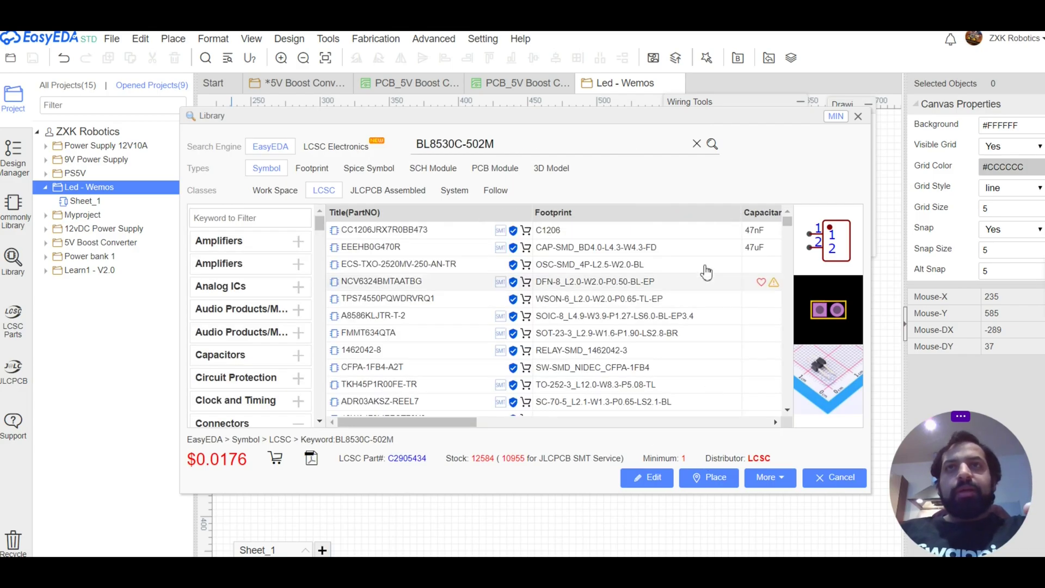
pyautogui.click(712, 145)
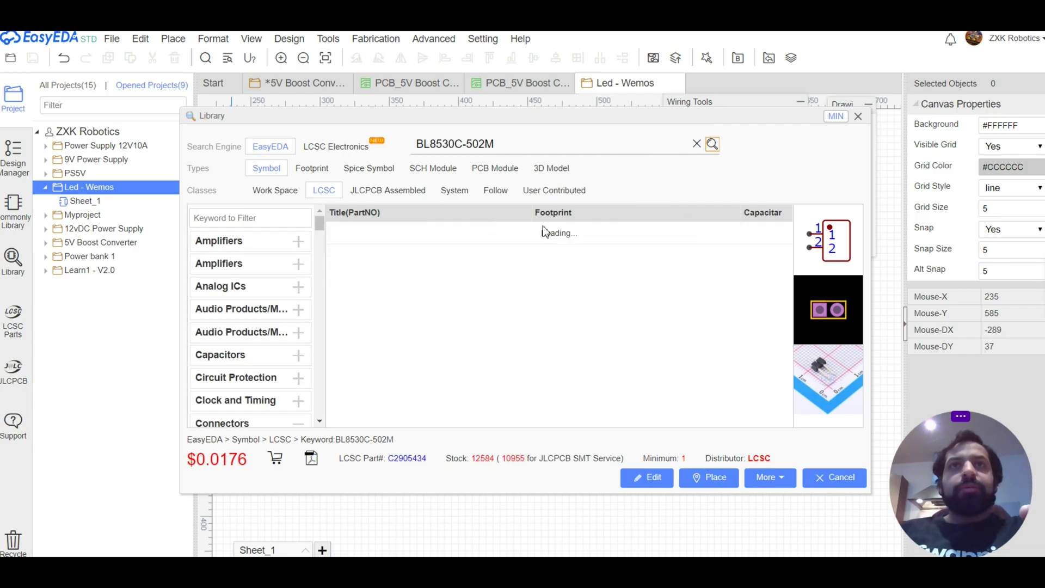
# - Place the BL8530C-502M LCSC result on the sheet as U1
pyautogui.click(516, 231)
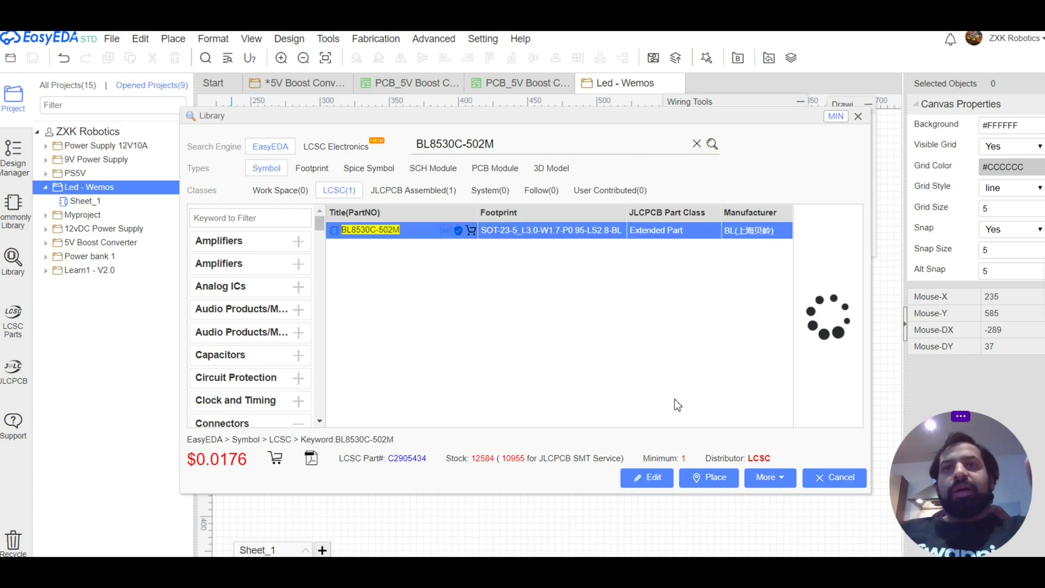
pyautogui.click(716, 481)
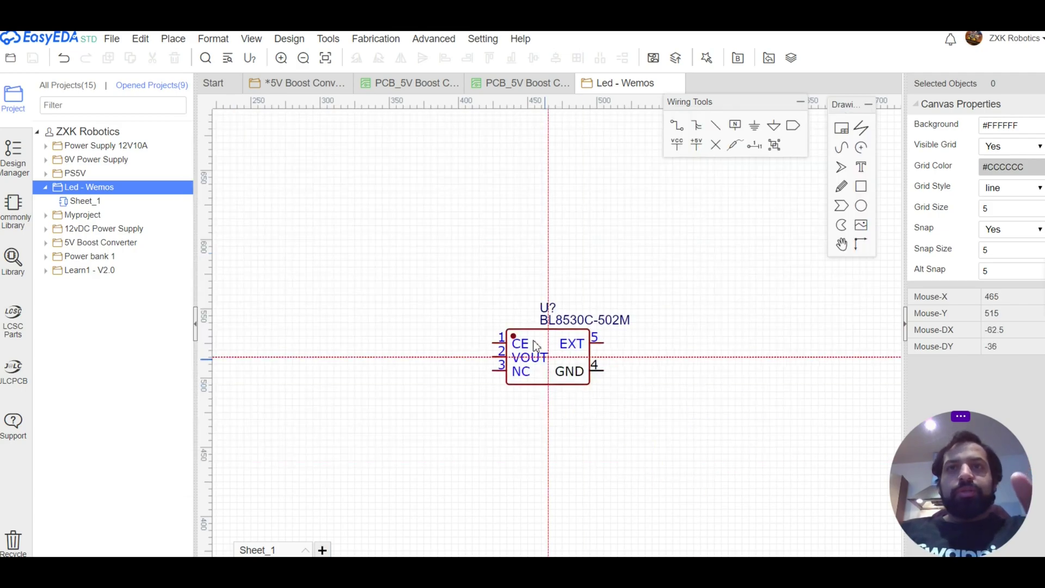
pyautogui.click(566, 272)
pyautogui.press('Escape')
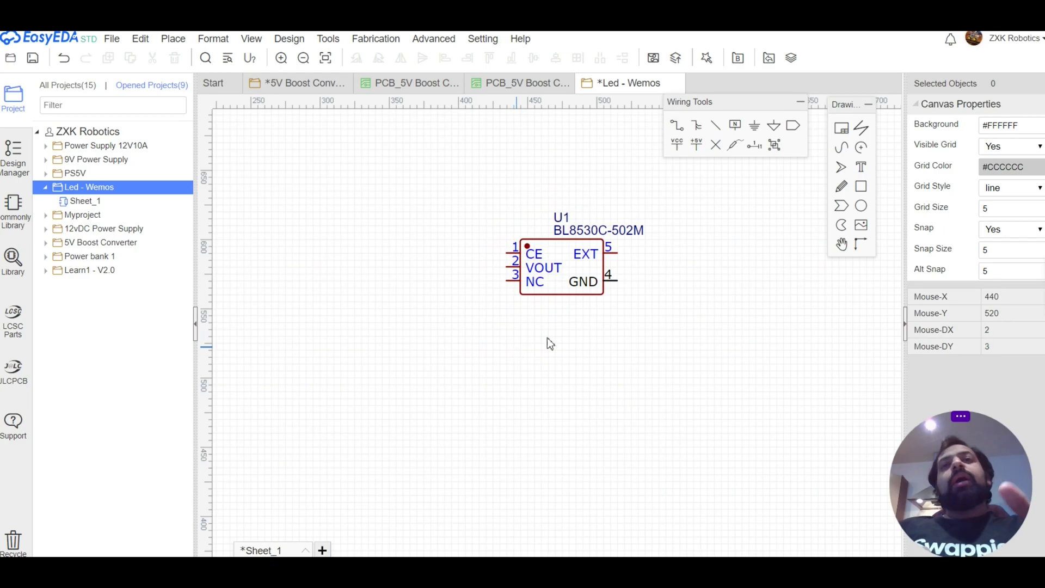
# - Select U1 to inspect its properties, then bring up the BL8530C PDF datasheet
pyautogui.click(566, 274)
pyautogui.moveTo(963, 441); pyautogui.dragTo(826, 440)
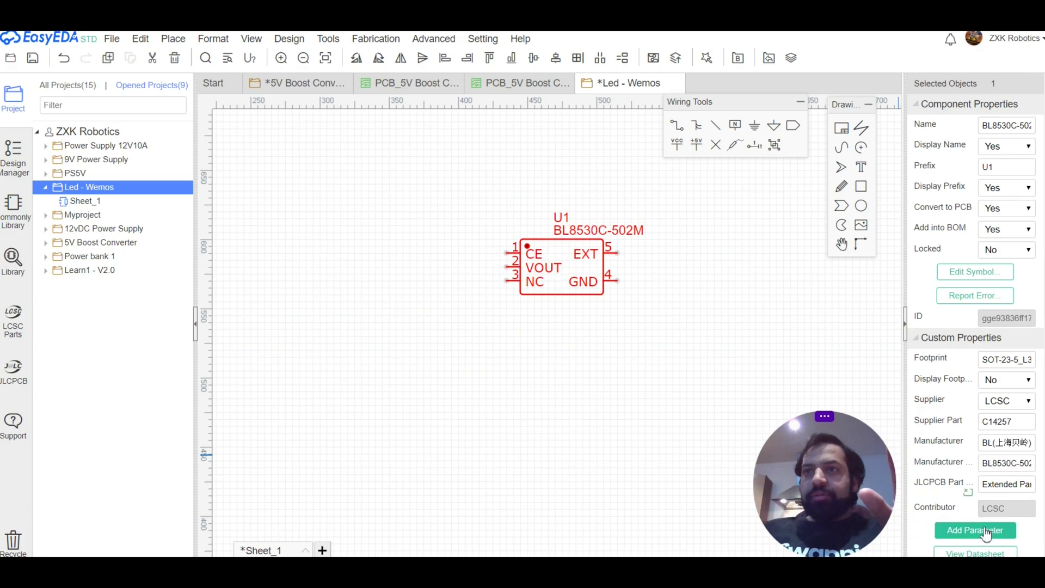
pyautogui.moveTo(848, 493); pyautogui.dragTo(869, 493)
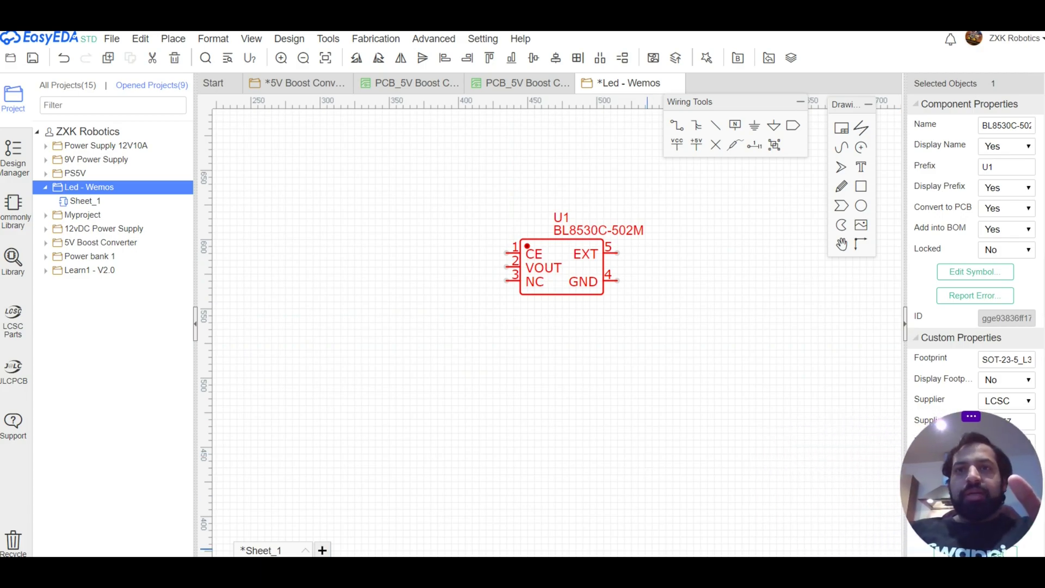
pyautogui.click(711, 517)
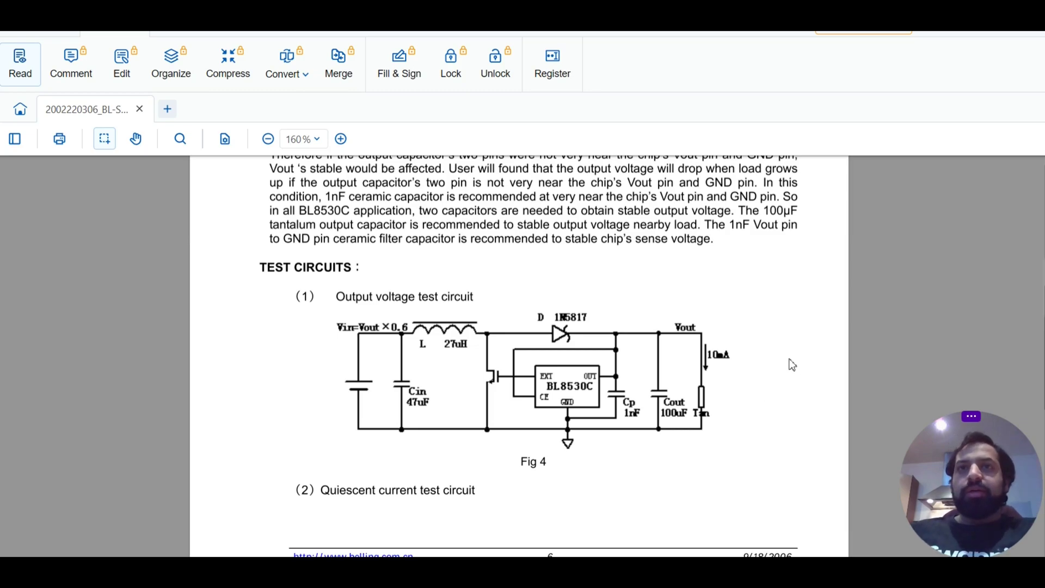
# - Scroll the BL8530C datasheet up to page 1's features
pyautogui.scroll(20, 792, 365)
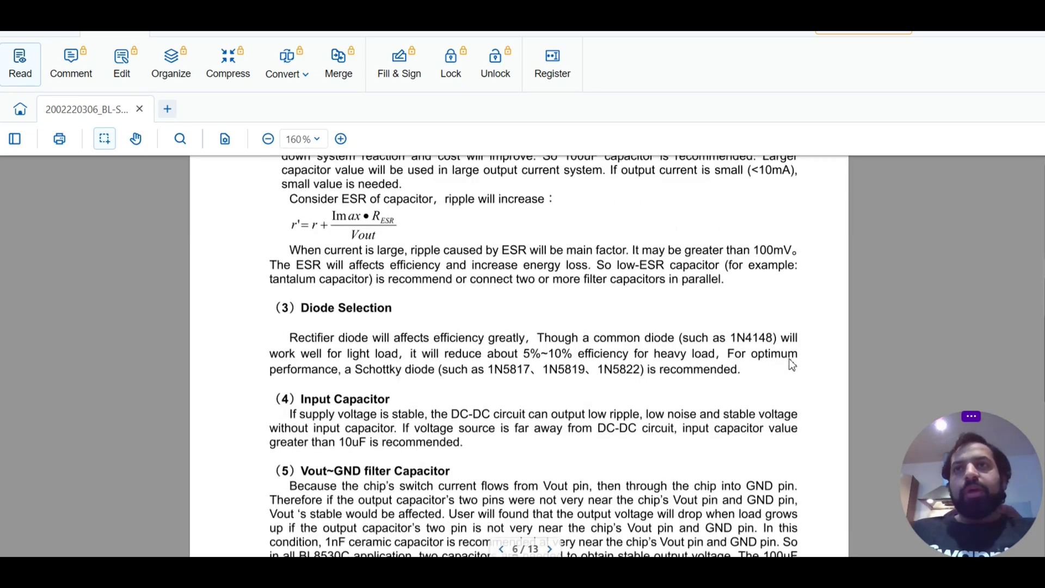
pyautogui.scroll(20, 792, 365)
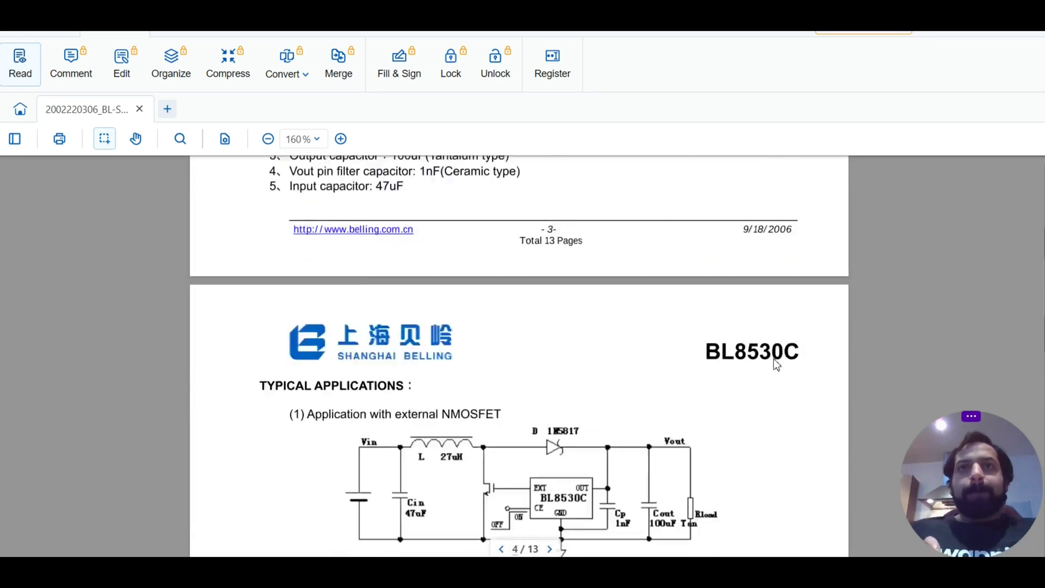
pyautogui.scroll(5, 777, 364)
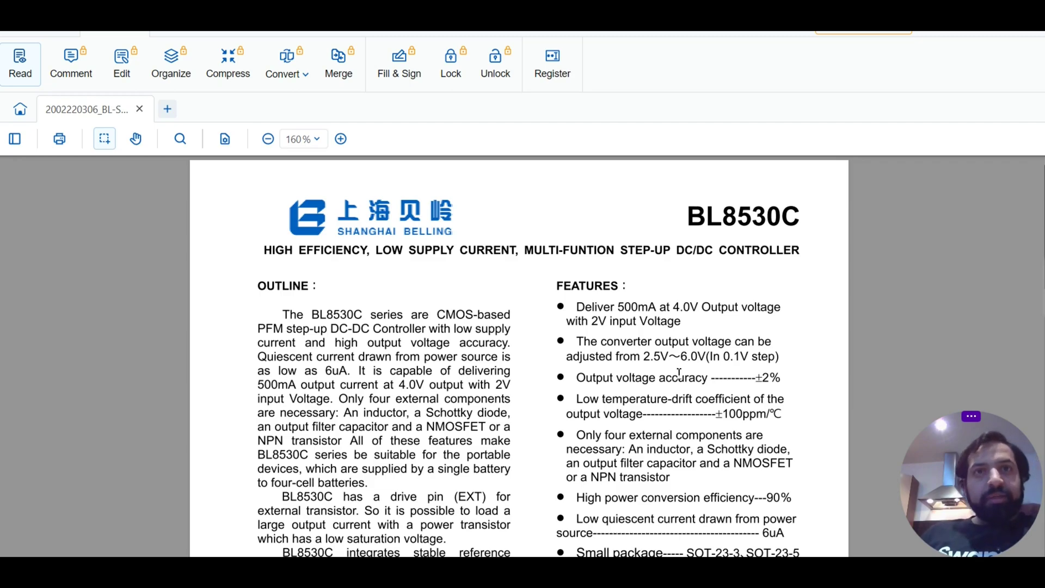
# - Check the Selection Guide and Pin Configuration, then return to the Components Required slide
pyautogui.scroll(-3, 679, 373)
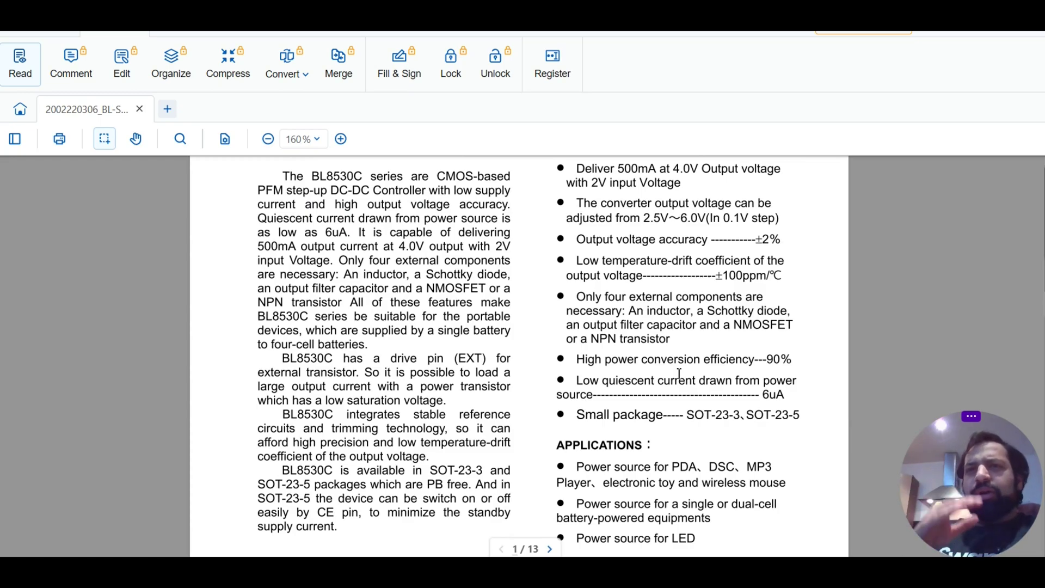
pyautogui.scroll(-3, 661, 384)
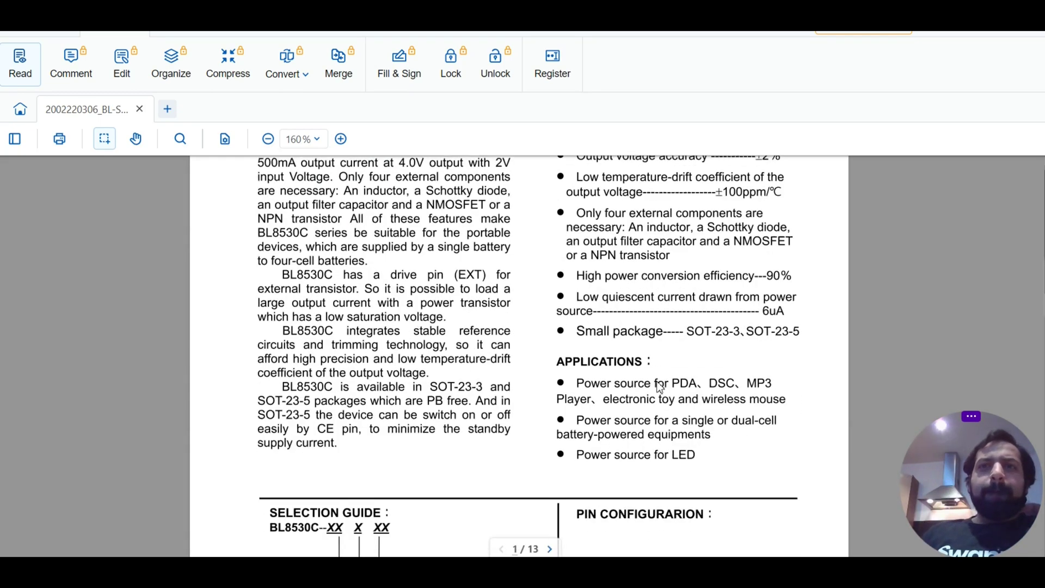
pyautogui.scroll(-1, 637, 381)
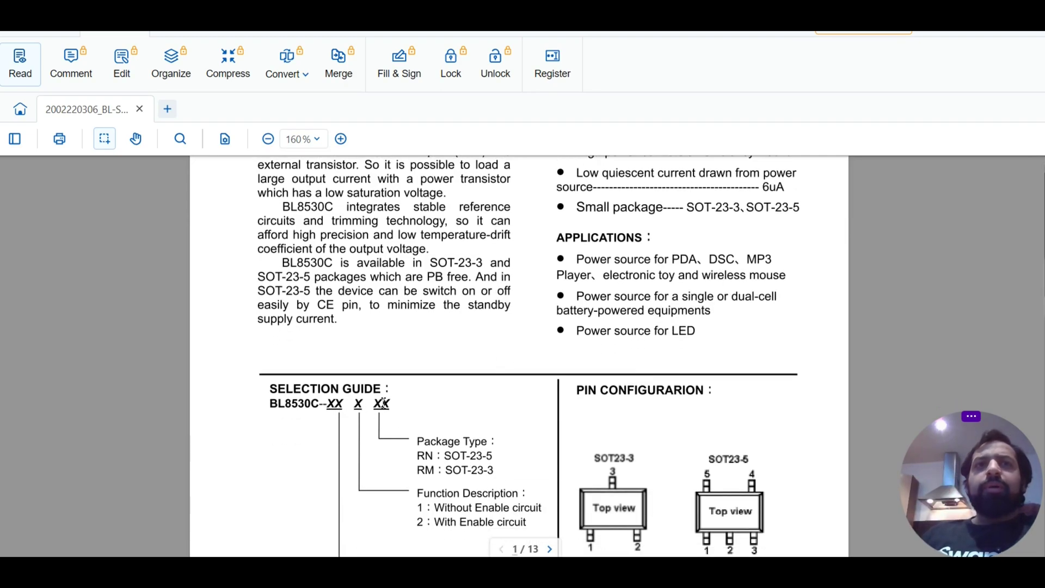
pyautogui.scroll(6, 387, 392)
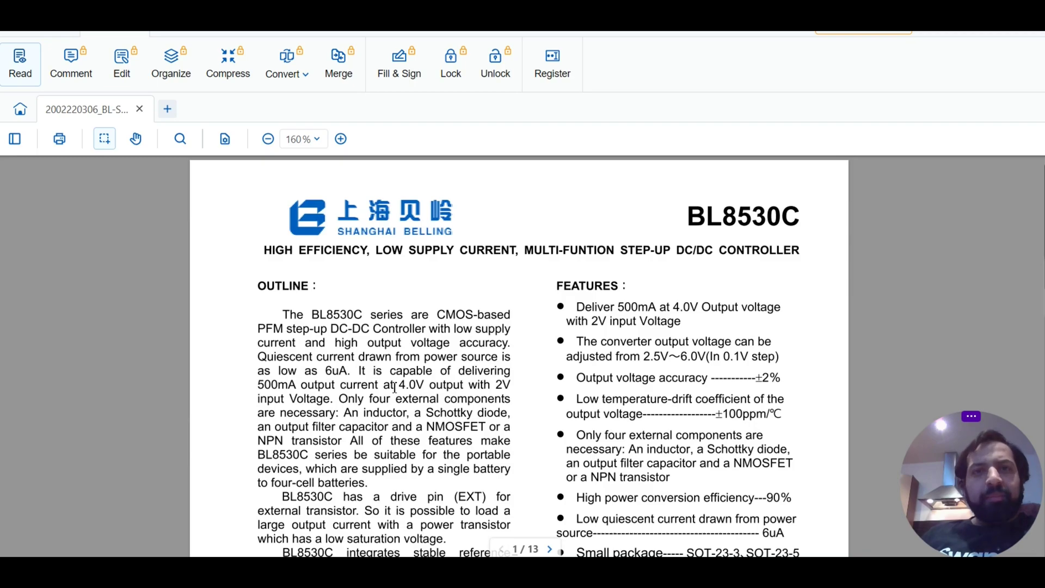
pyautogui.hotkey('alt', 'Tab')
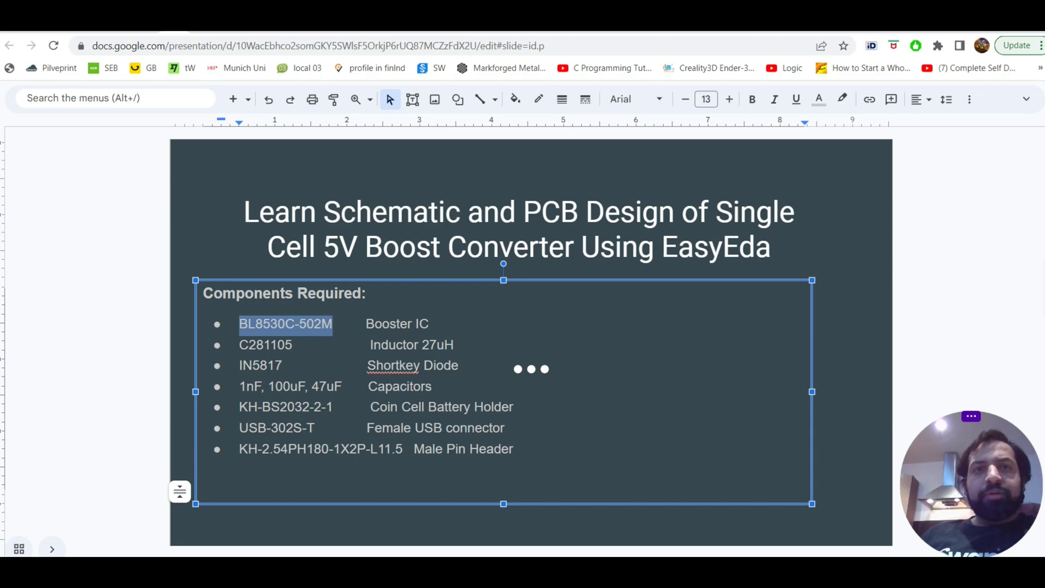
# - Return from Google Slides to the BL8530C datasheet's first page
pyautogui.hotkey('alt', 'Tab')
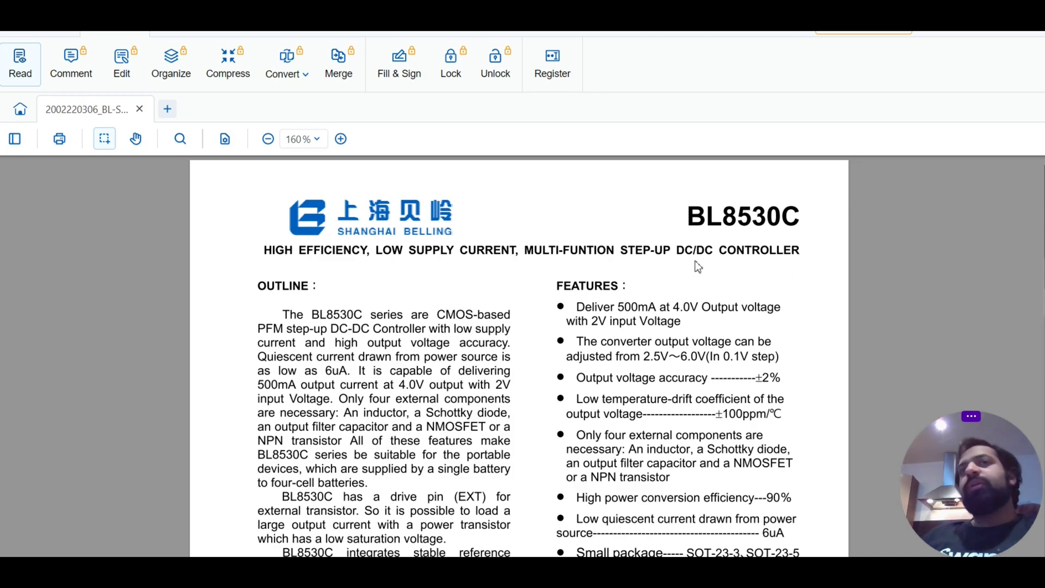
# - Scroll to the Selection Guide and SOT23-5 pin configuration, then return to the components slide
pyautogui.scroll(-1, 807, 292)
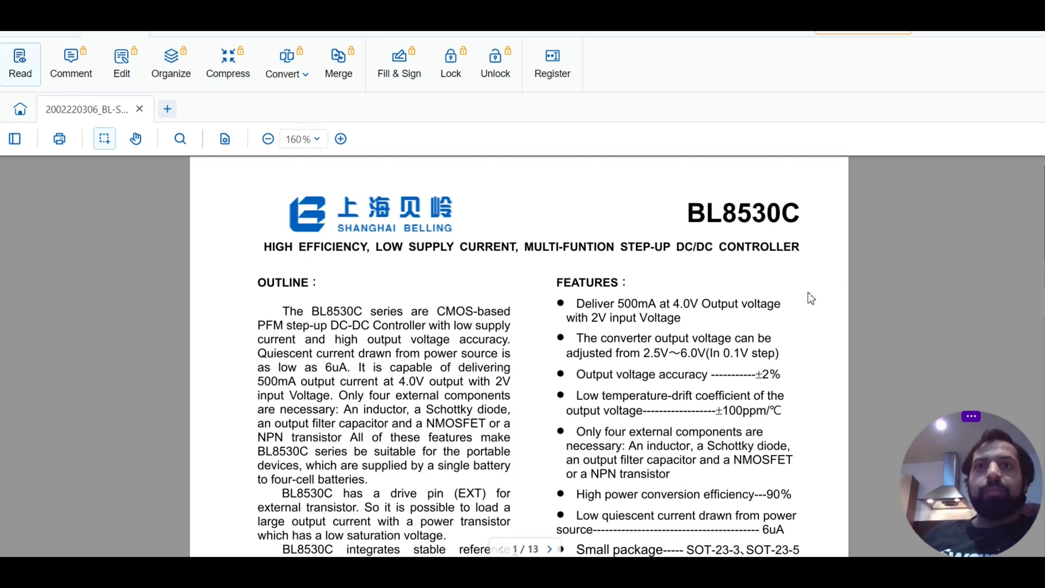
pyautogui.scroll(-3, 809, 299)
pyautogui.scroll(-5, 809, 299)
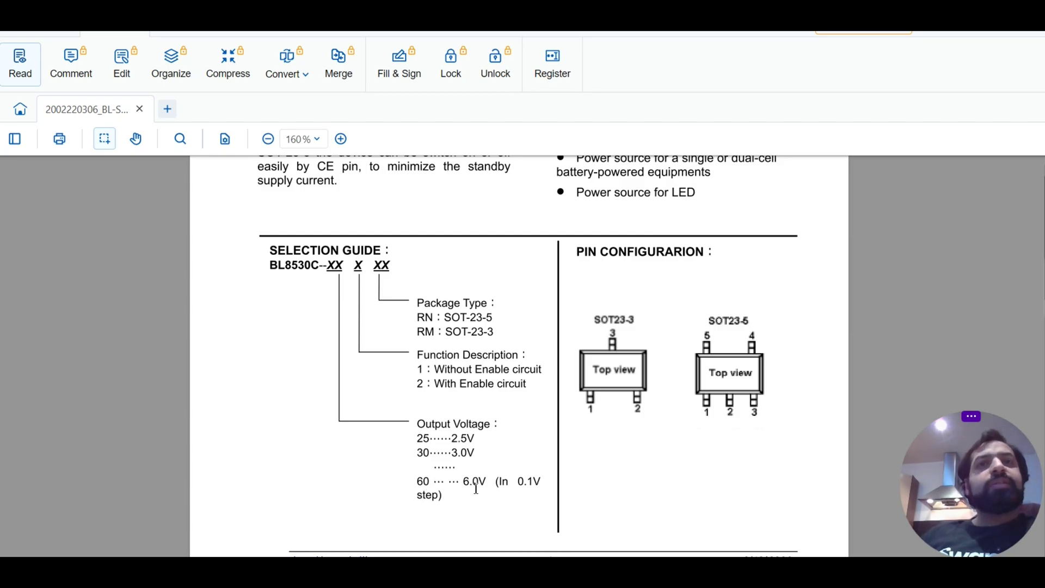
pyautogui.hotkey('alt', 'Tab')
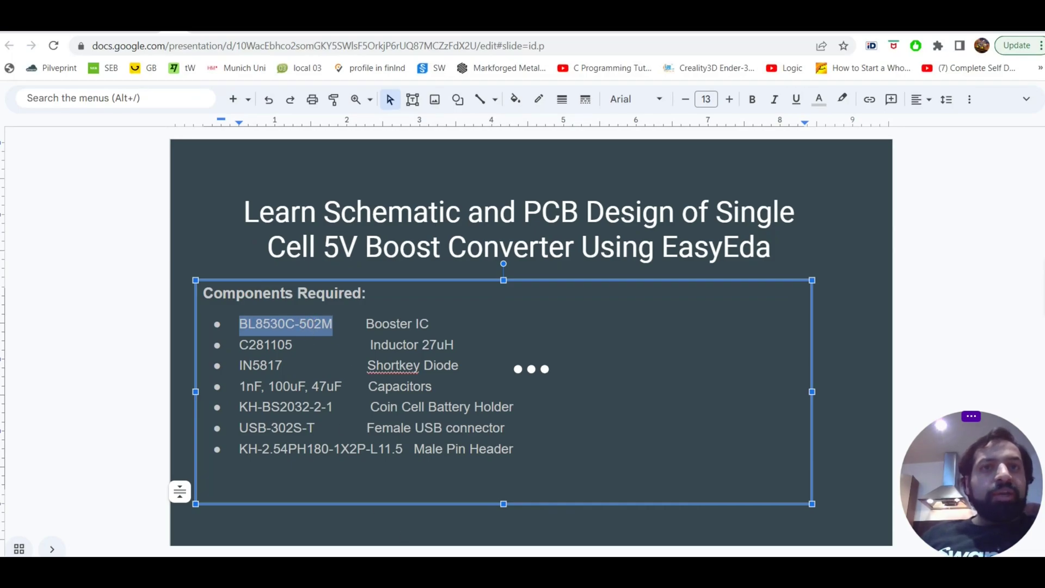
# - Flip between the datasheet and components slide, ending on the Selection Guide and Pin Configuration
pyautogui.hotkey('alt', 'Tab')
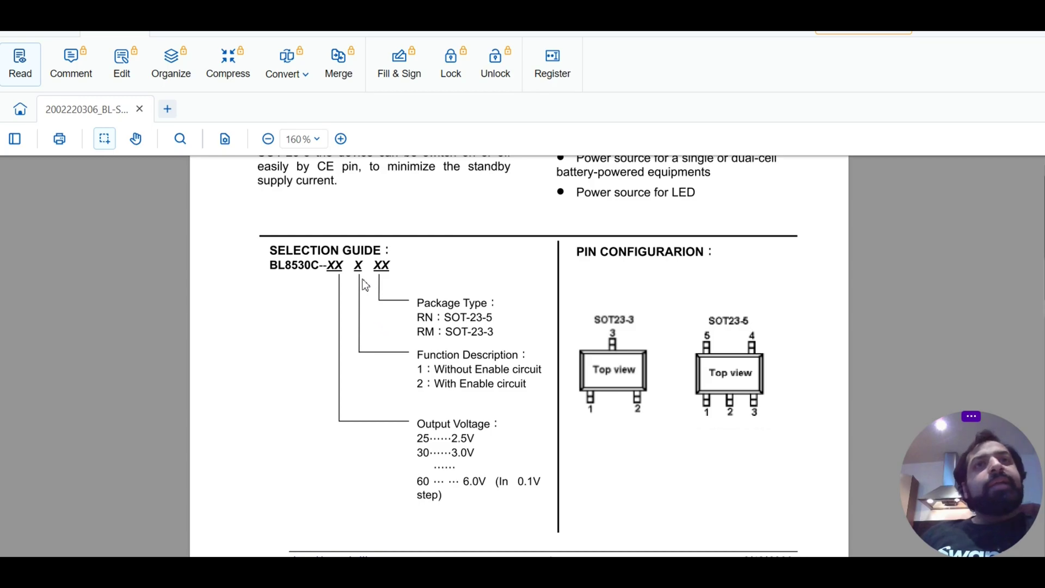
pyautogui.hotkey('alt', 'Tab')
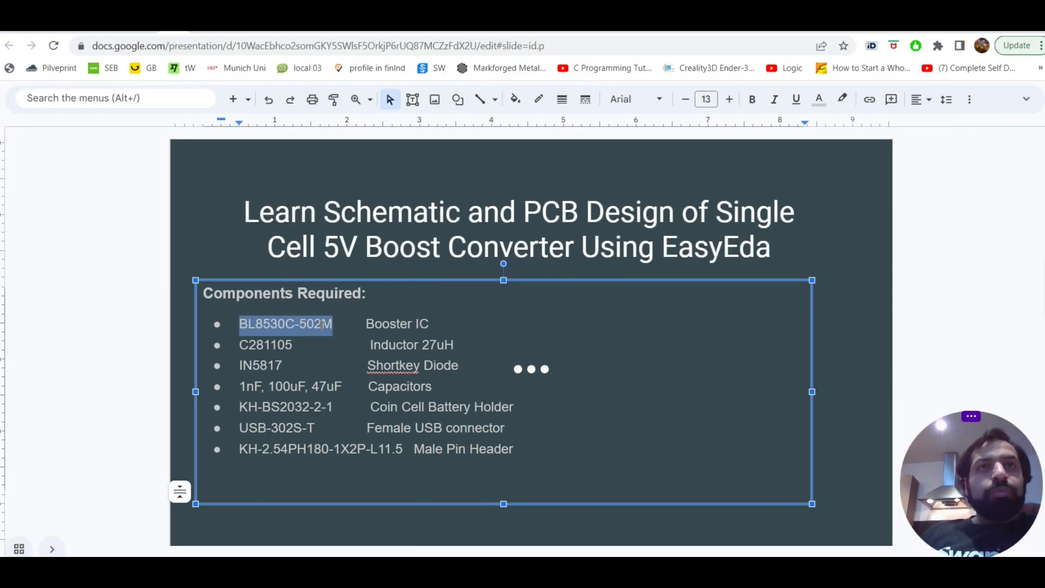
pyautogui.hotkey('alt', 'Tab')
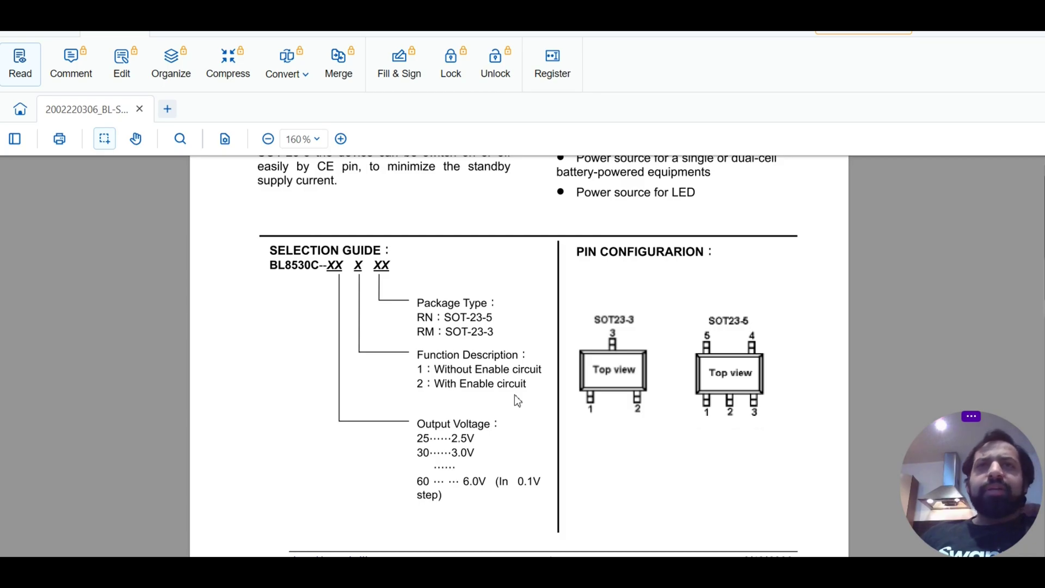
# - Scroll through page 3's electrical characteristics and page 4's Fig 2, then view the components slide
pyautogui.scroll(1, 570, 397)
pyautogui.scroll(-15, 573, 390)
pyautogui.scroll(-20, 576, 379)
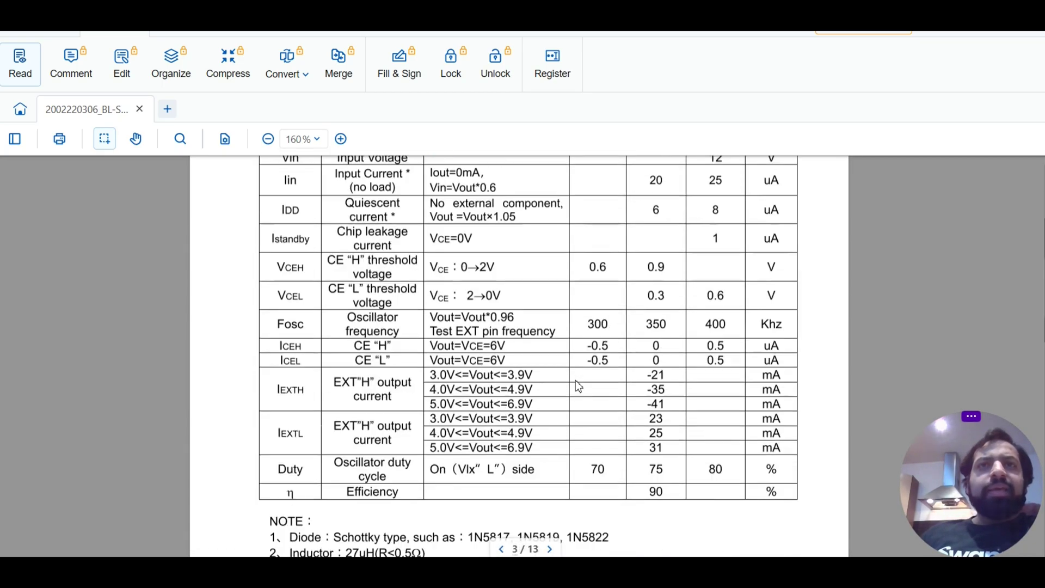
pyautogui.scroll(5, 576, 379)
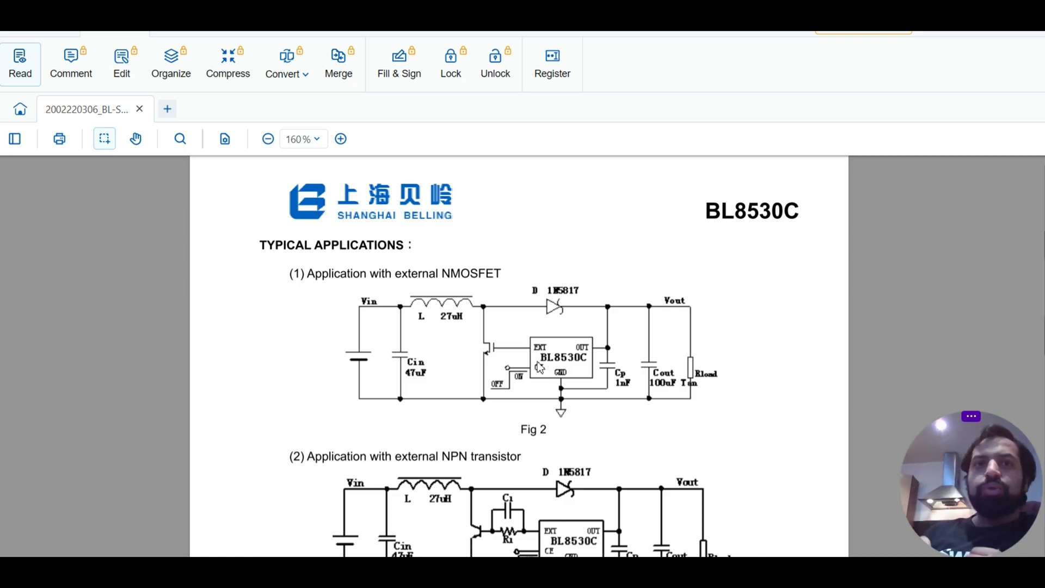
pyautogui.moveTo(404, 569)
pyautogui.click(404, 523)
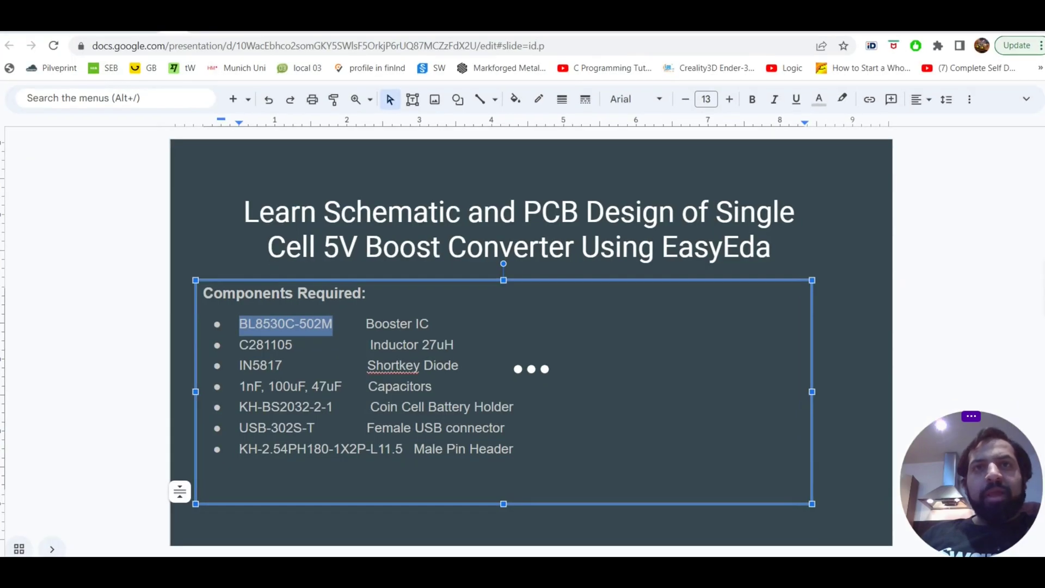
# - Recheck the BL8530C datasheet pages, then return to the Components Required slide
pyautogui.hotkey('alt', 'Tab')
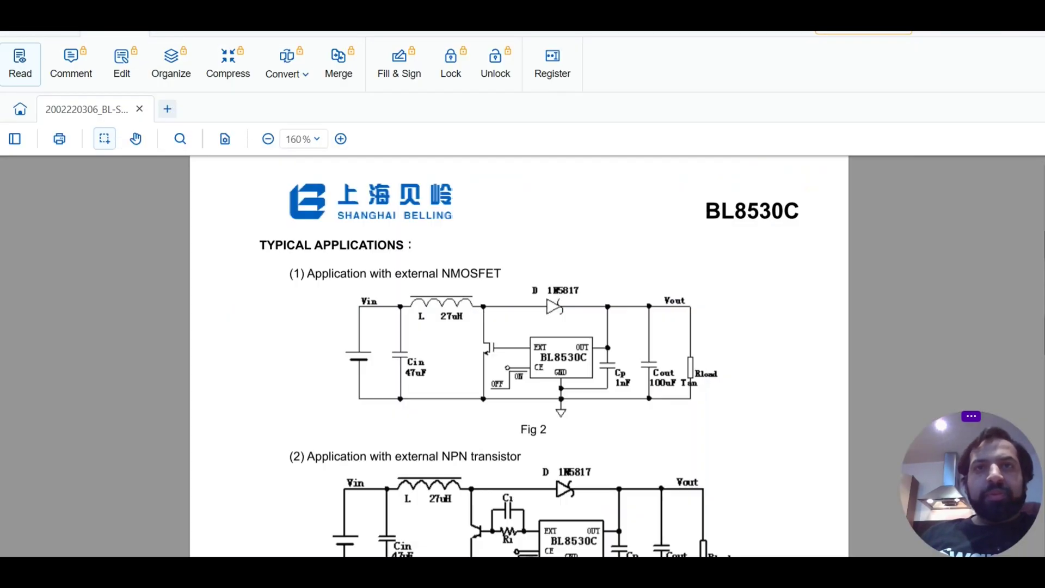
pyautogui.scroll(15, 710, 305)
pyautogui.scroll(15, 711, 305)
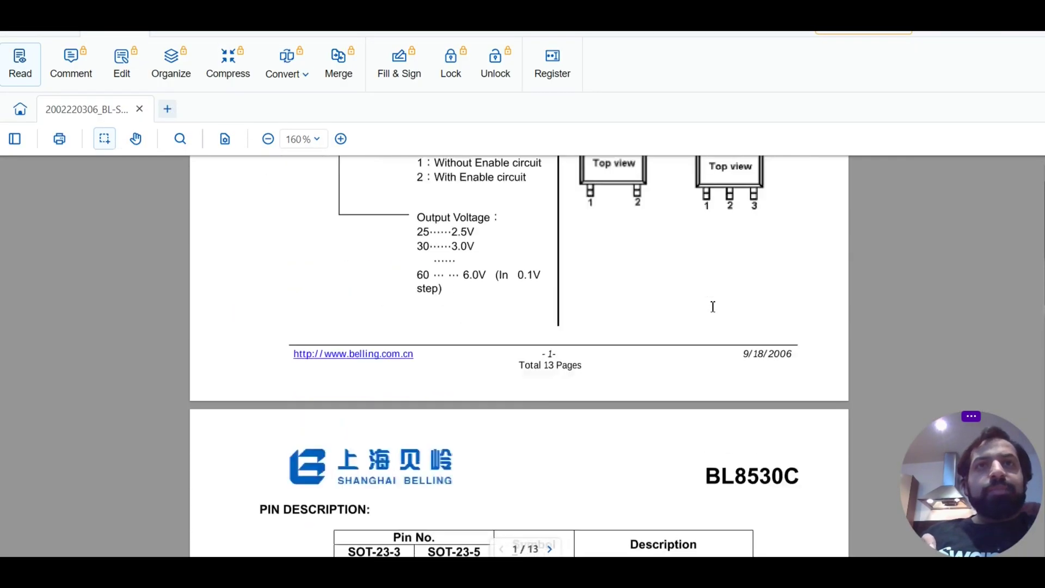
pyautogui.scroll(-5, 708, 381)
pyautogui.scroll(-3, 705, 409)
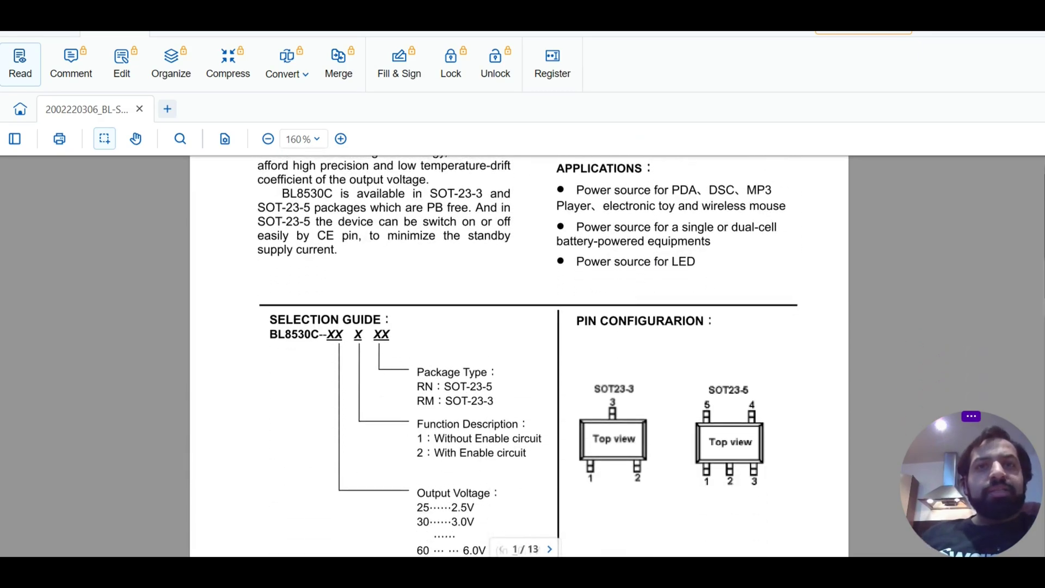
pyautogui.hotkey('alt', 'Tab')
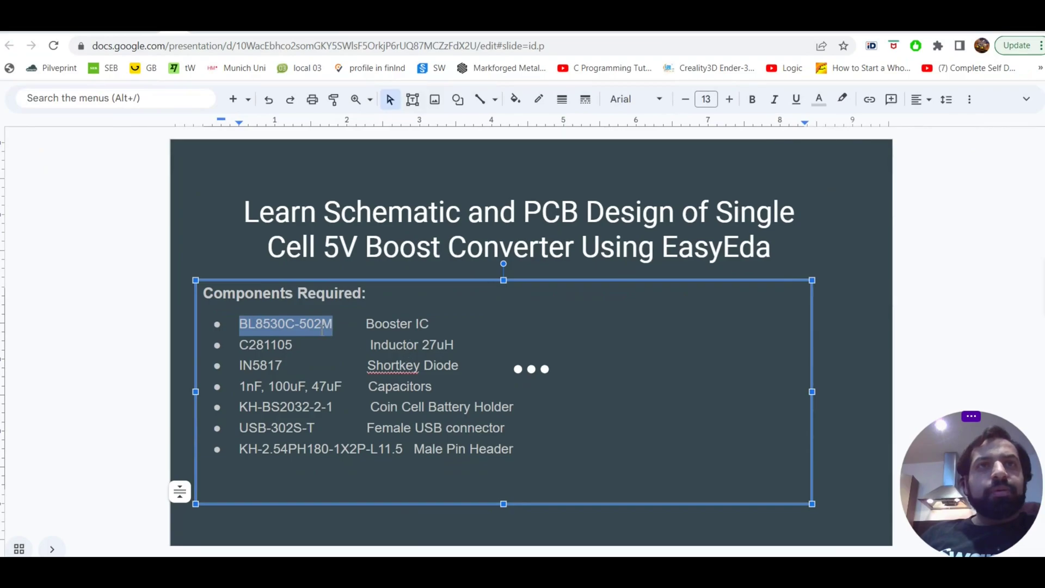
# - Switch back to the BL8530C datasheet's selection guide and SOT23-3/SOT23-5 pin configuration
pyautogui.hotkey('alt', 'Tab')
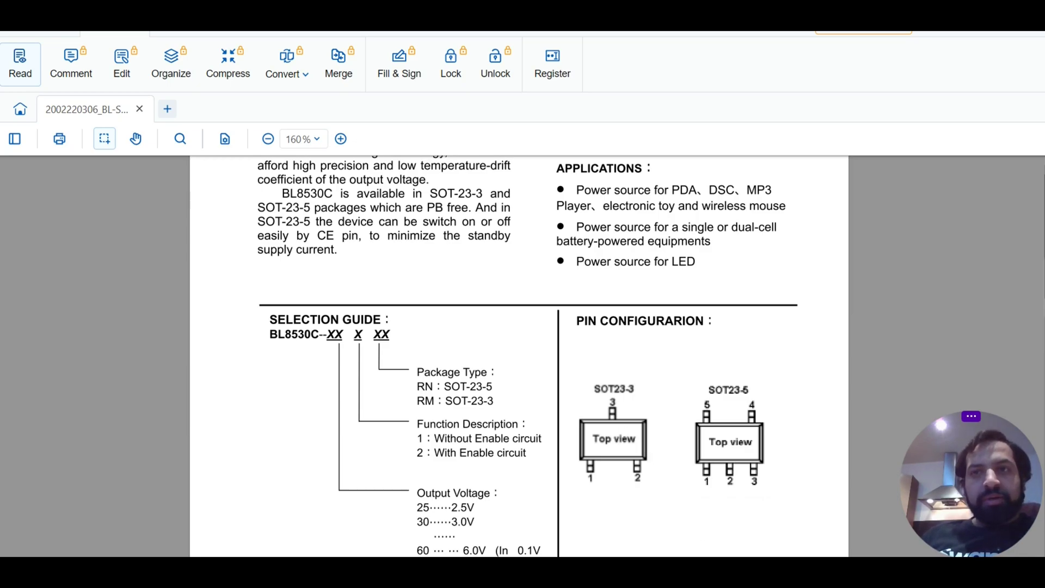
# - Return to the EasyEDA schematic with U1 placed
pyautogui.click(671, 525)
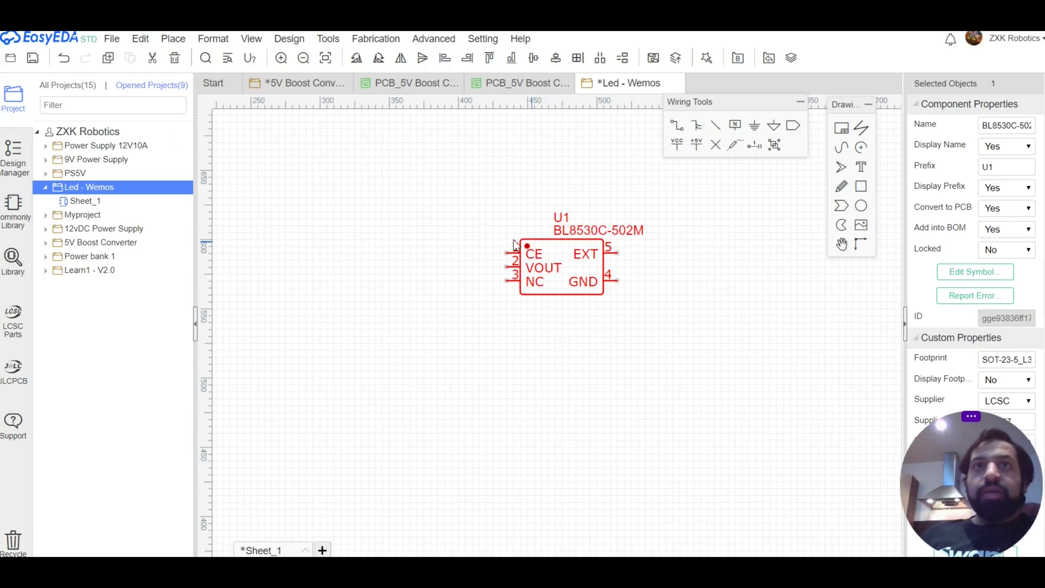
pyautogui.scroll(4, 506, 280)
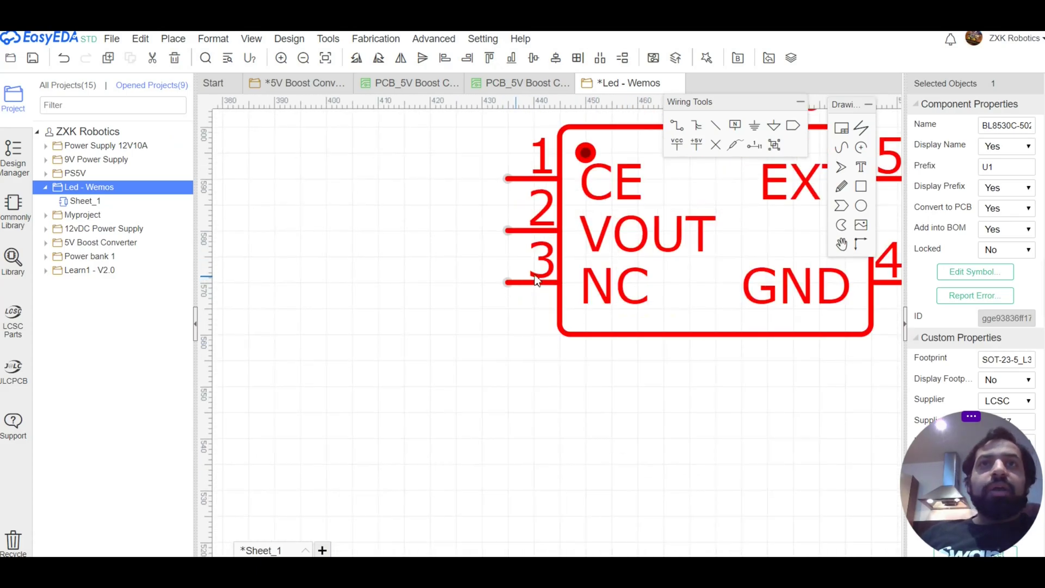
pyautogui.scroll(-2, 536, 280)
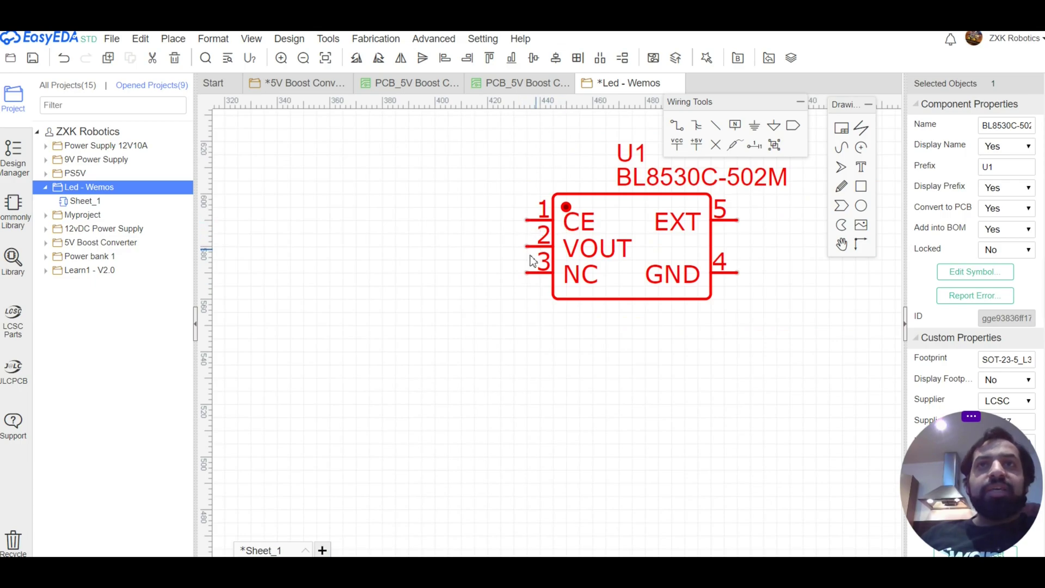
# - Put no-connect flags on U1 pin 1 (CE) and pin 3 (NC), then return to the components slide
pyautogui.click(717, 146)
pyautogui.scroll(2, 537, 226)
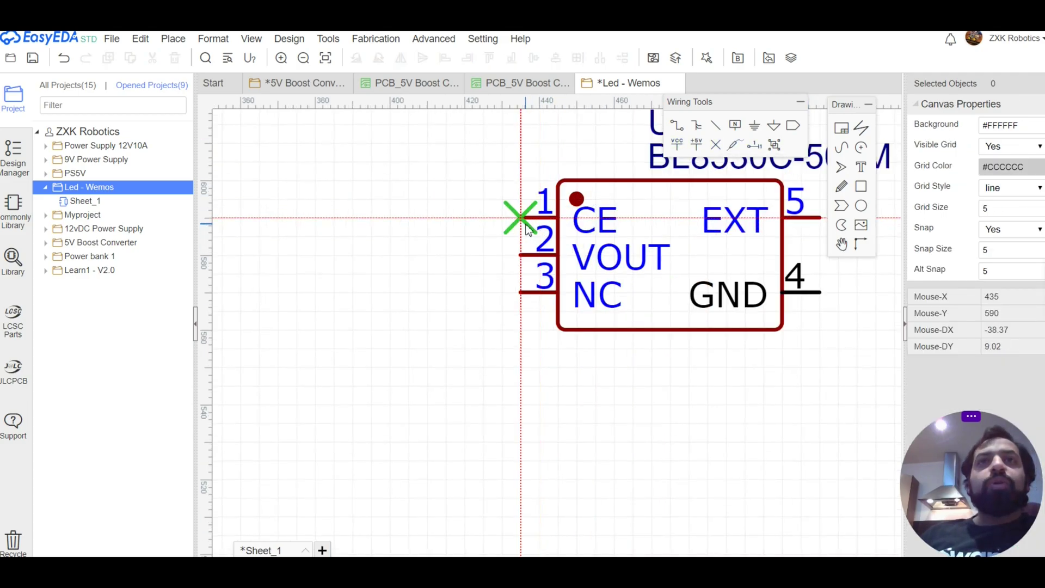
pyautogui.click(521, 218)
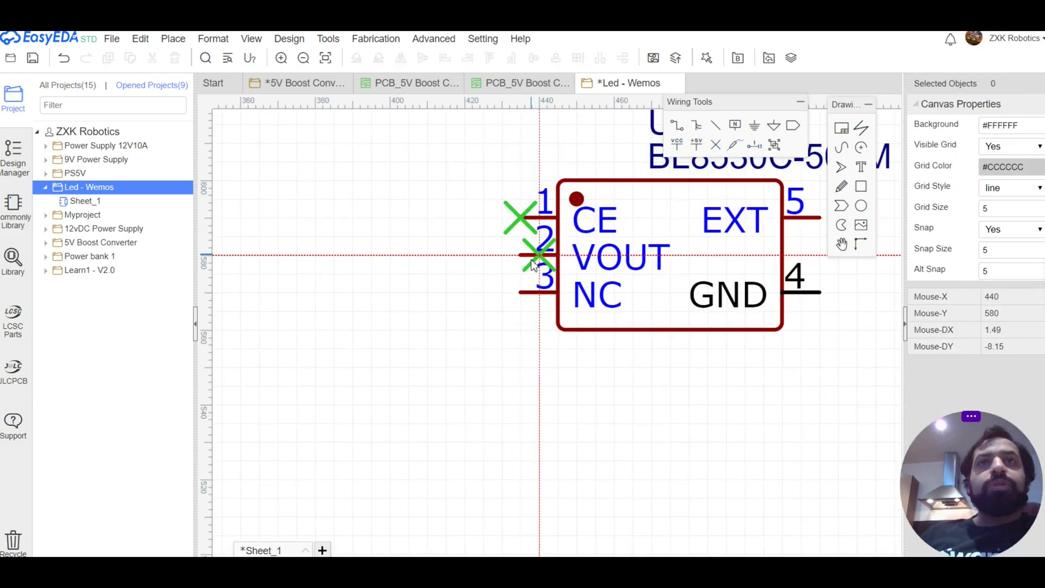
pyautogui.click(521, 292)
pyautogui.press('Escape')
pyautogui.scroll(-2, 613, 324)
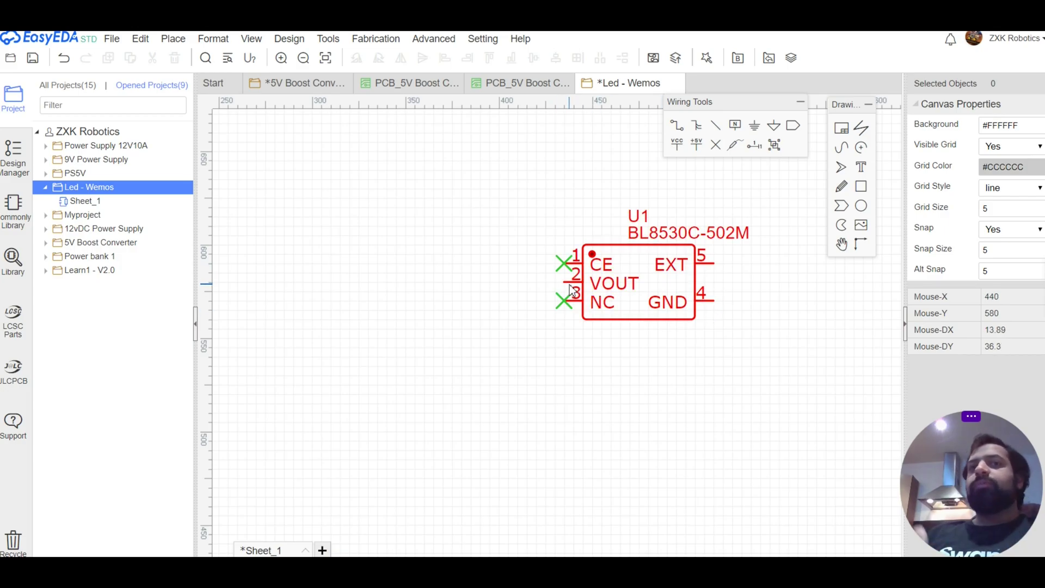
pyautogui.click(430, 517)
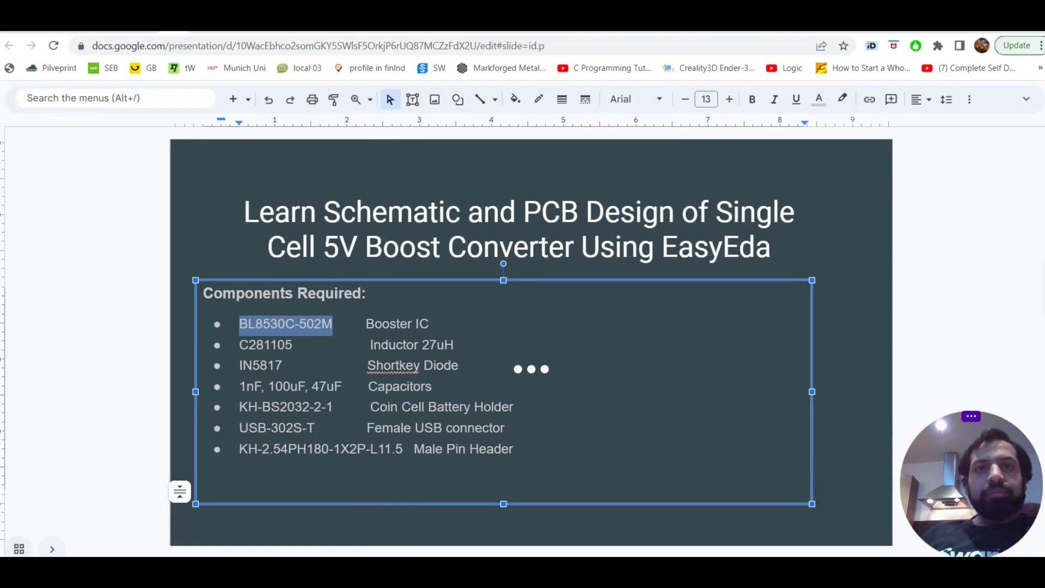
# - Read page 2 of the BL8530C datasheet: pin description, block diagram and recommended operating conditions
pyautogui.hotkey('alt', 'Tab')
pyautogui.hotkey('alt', 'Tab')
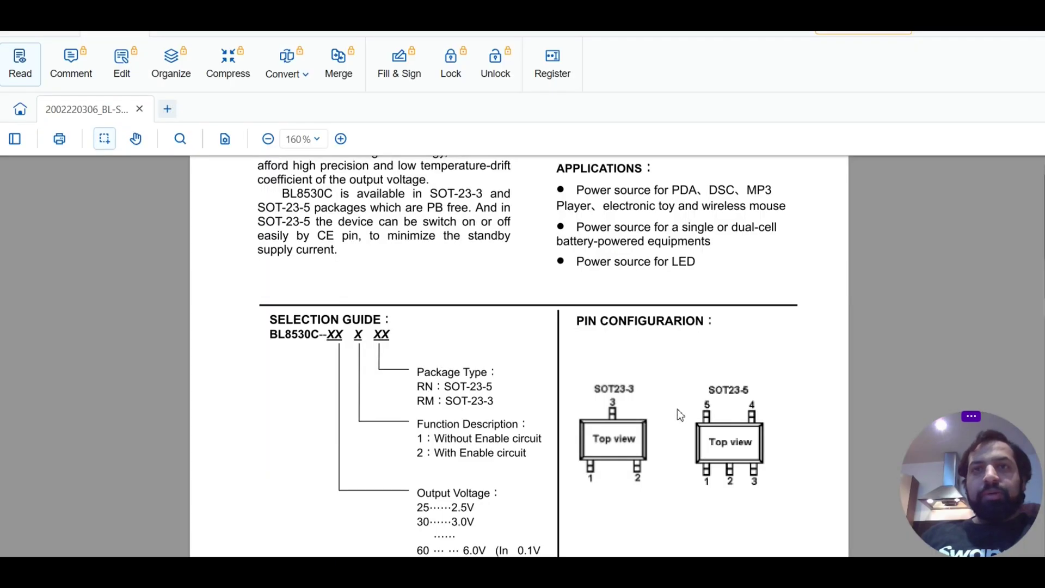
pyautogui.scroll(-3, 629, 354)
pyautogui.scroll(-5, 630, 353)
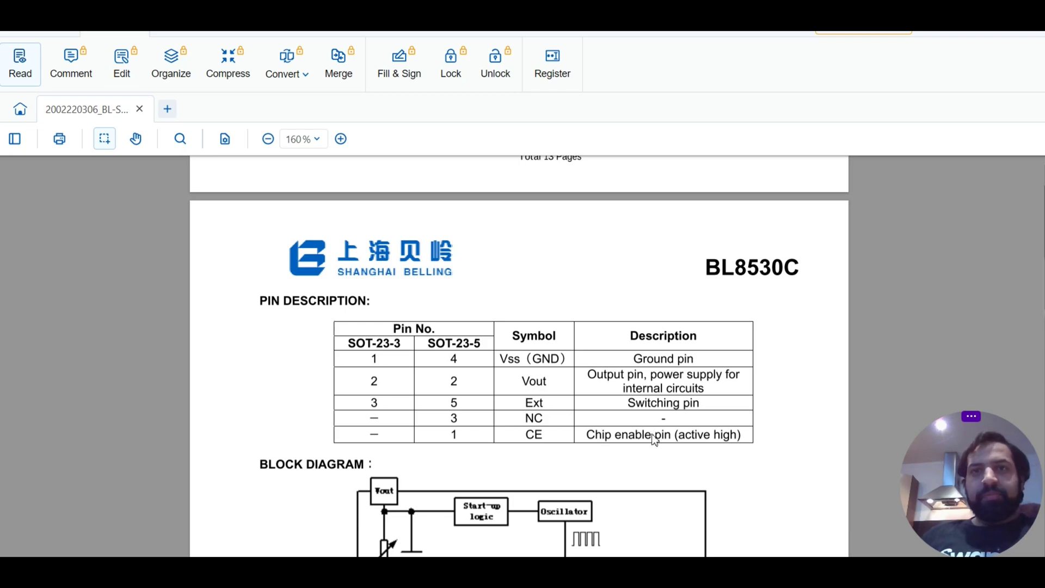
pyautogui.scroll(-1, 660, 423)
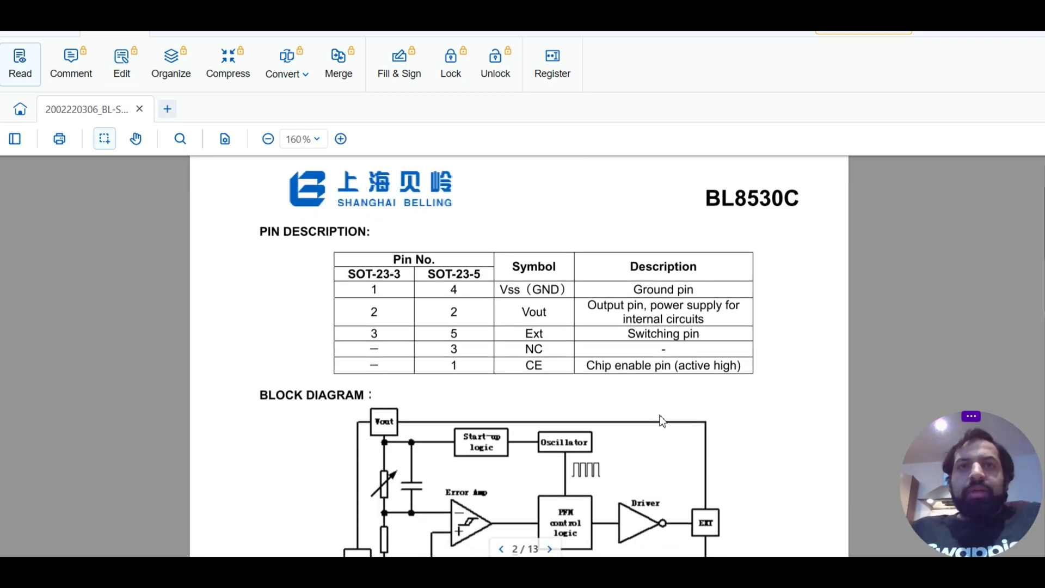
pyautogui.scroll(-2, 606, 355)
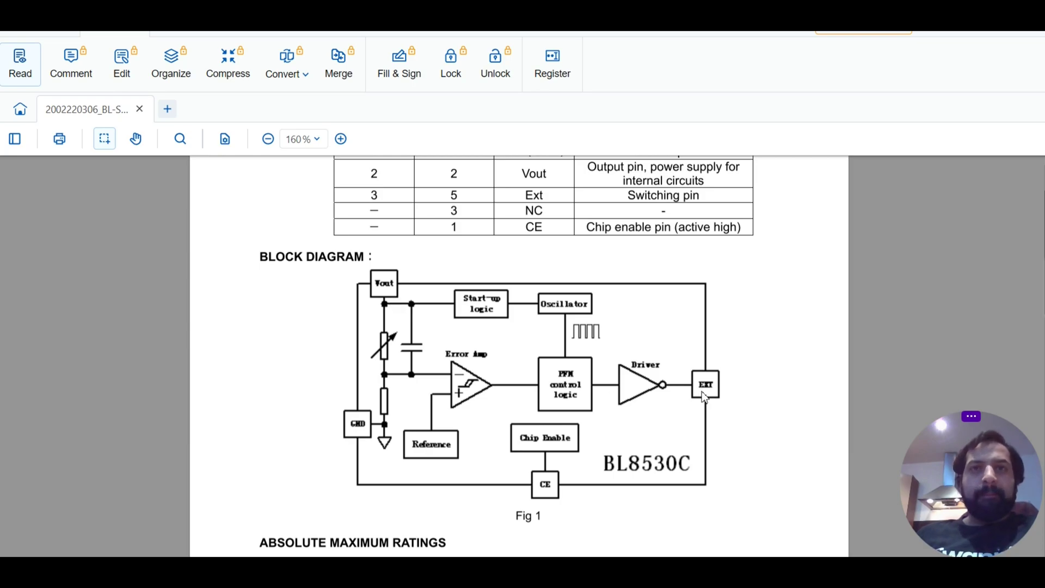
pyautogui.scroll(-7, 704, 396)
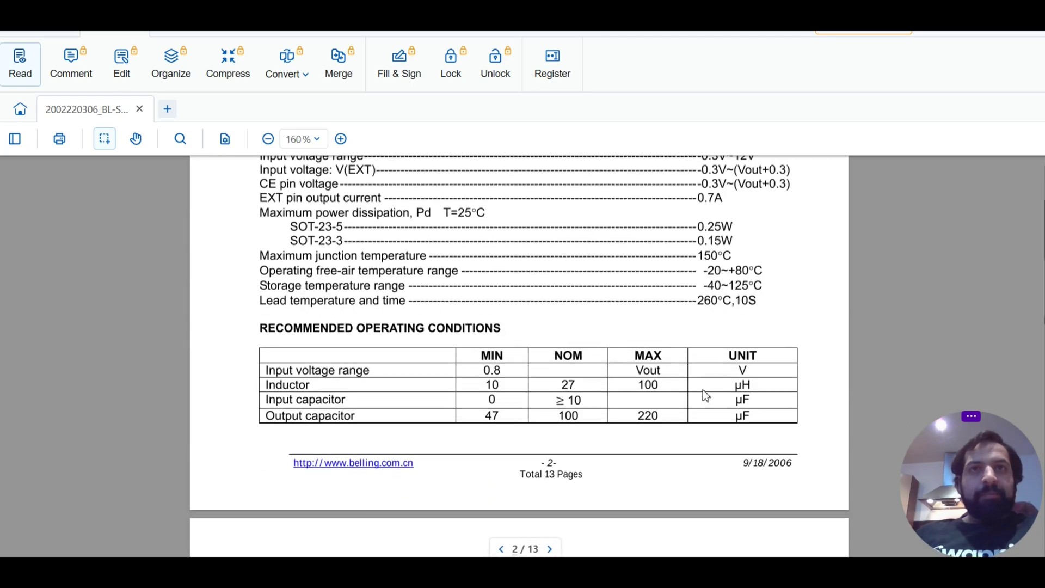